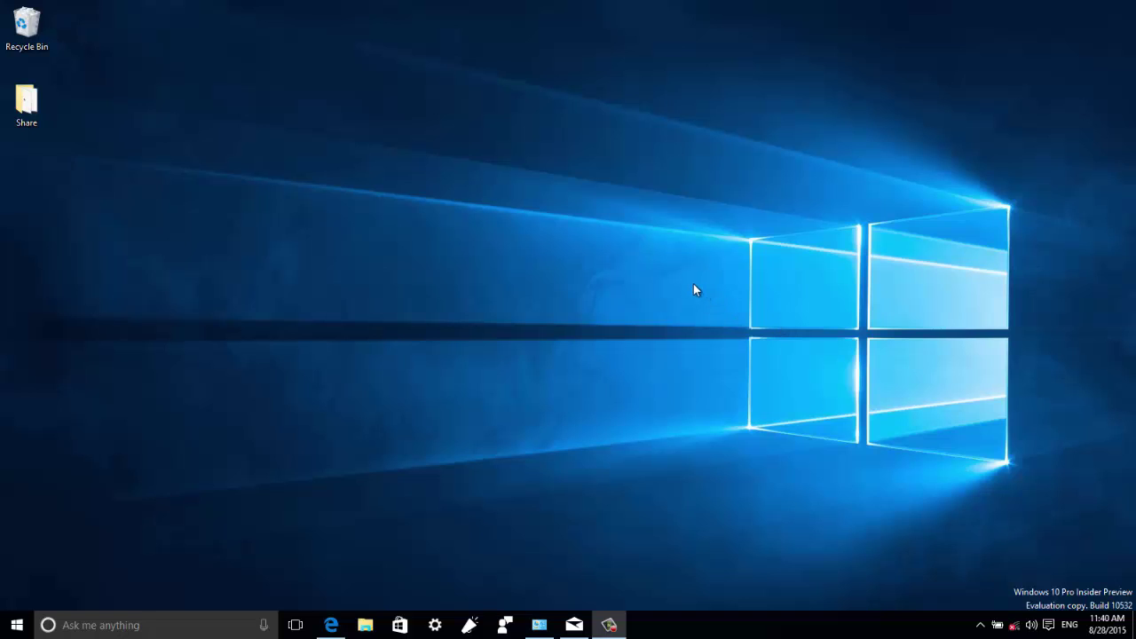
Step: Bring up the desktop's context menu at a few spots on the desktop
{"action": "right_click", "coordinate": [647, 268]}
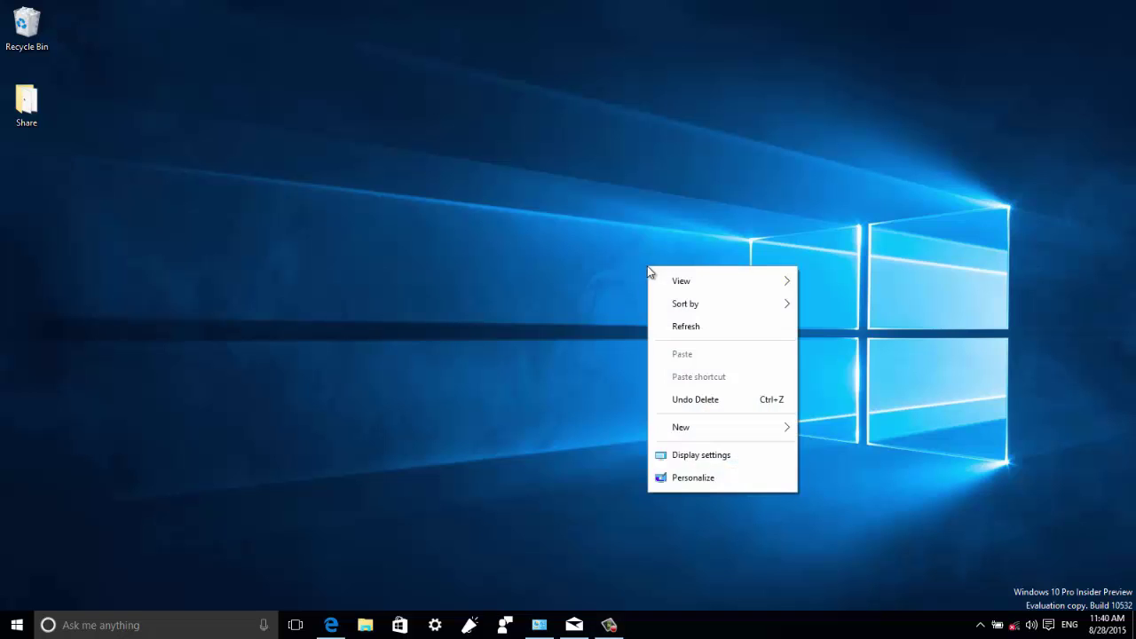
{"action": "right_click", "coordinate": [593, 257]}
{"action": "right_click", "coordinate": [593, 255]}
{"action": "mouse_move", "coordinate": [665, 276]}
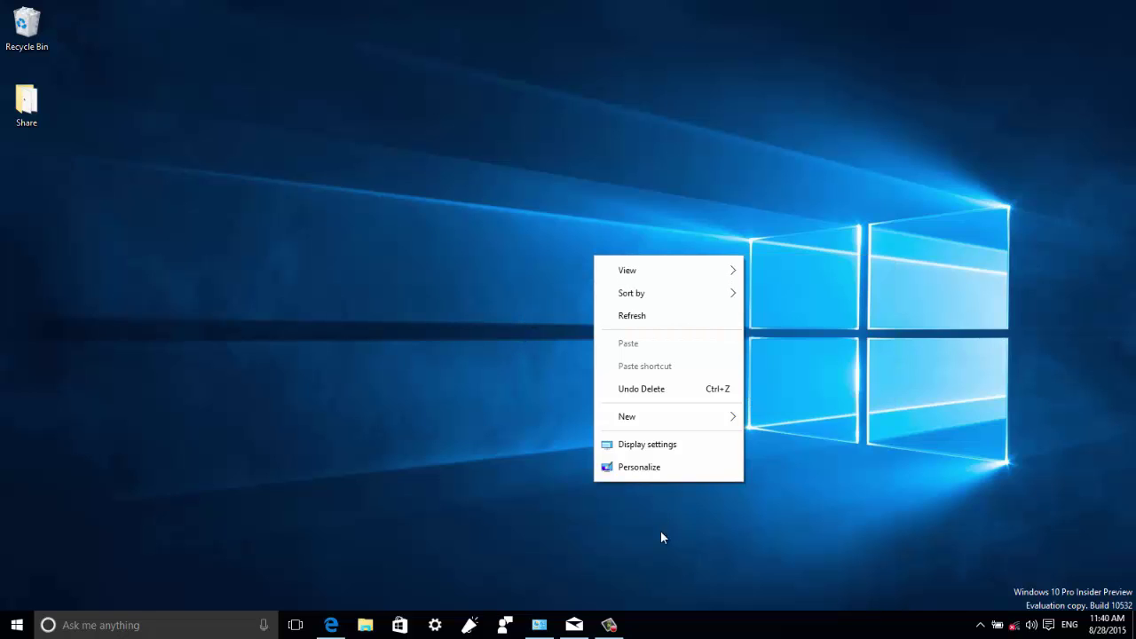
Step: Show the taskbar's context menu and its options, then dismiss it
{"action": "right_click", "coordinate": [719, 626]}
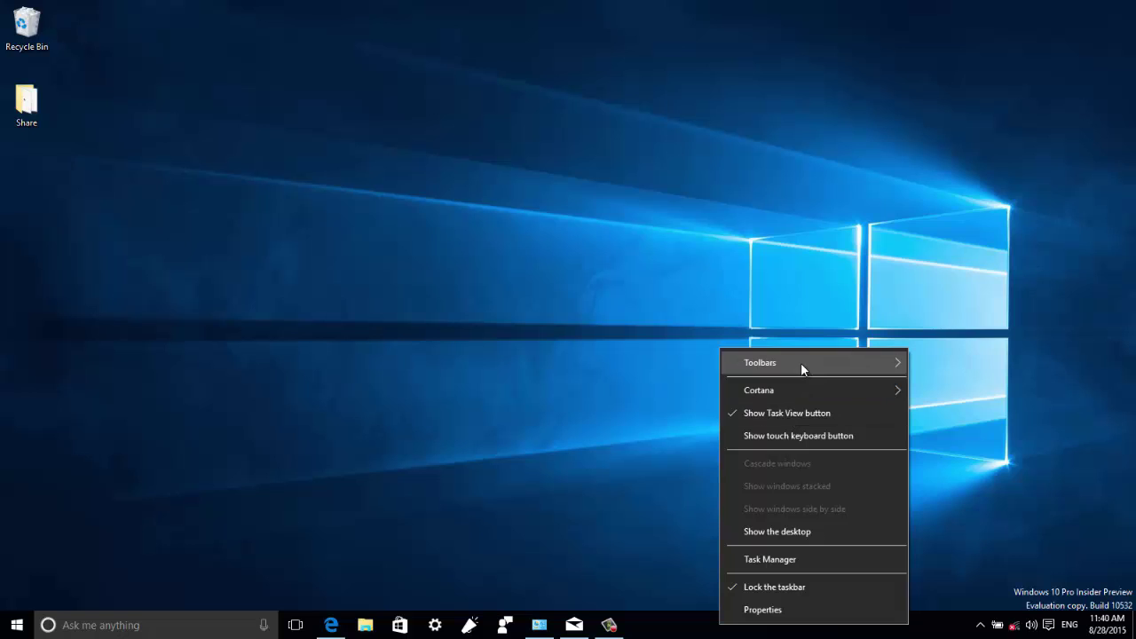
{"action": "mouse_move", "coordinate": [802, 365]}
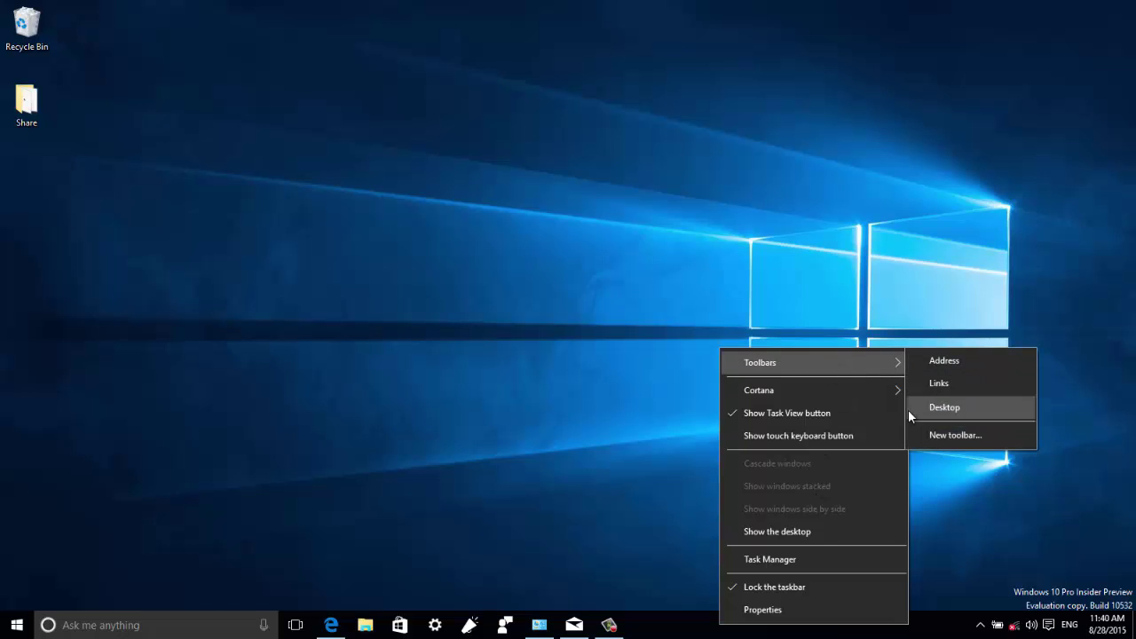
{"action": "mouse_move", "coordinate": [820, 390]}
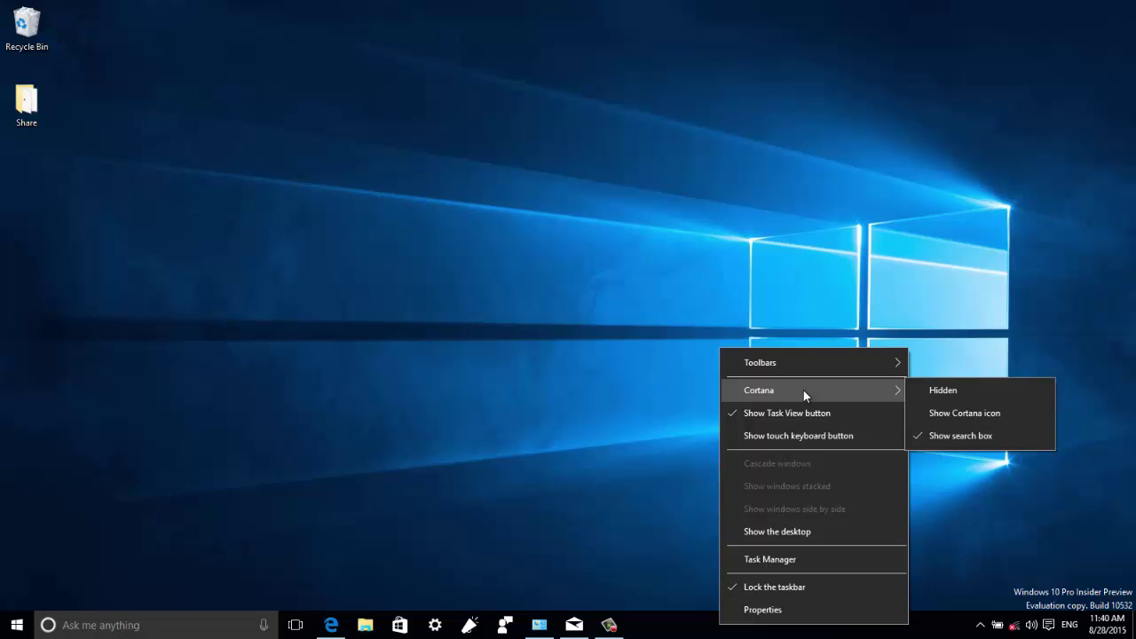
{"action": "left_click", "coordinate": [637, 382]}
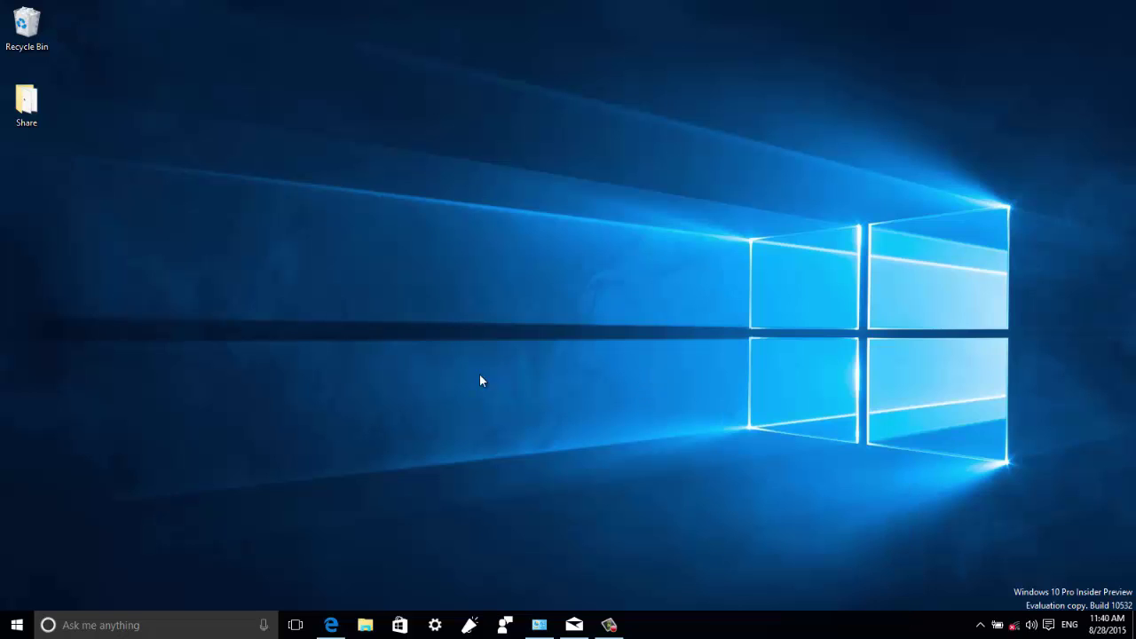
Step: Open and close the Win+X quick links menu, then show the Start weather tile's Resize choices
{"action": "right_click", "coordinate": [16, 625]}
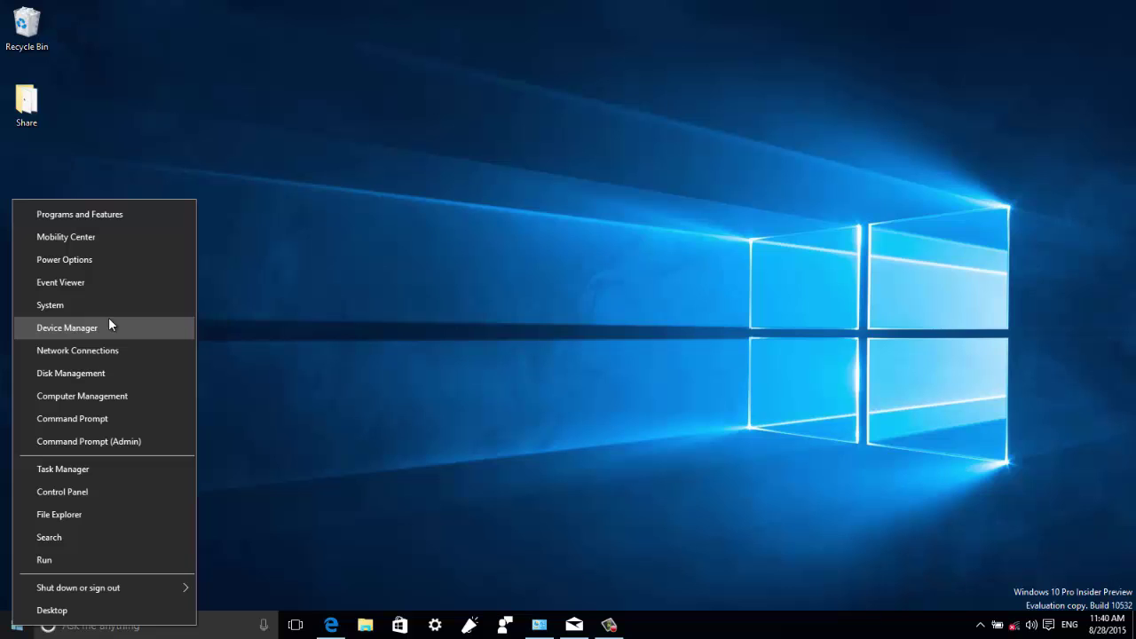
{"action": "left_click", "coordinate": [384, 319]}
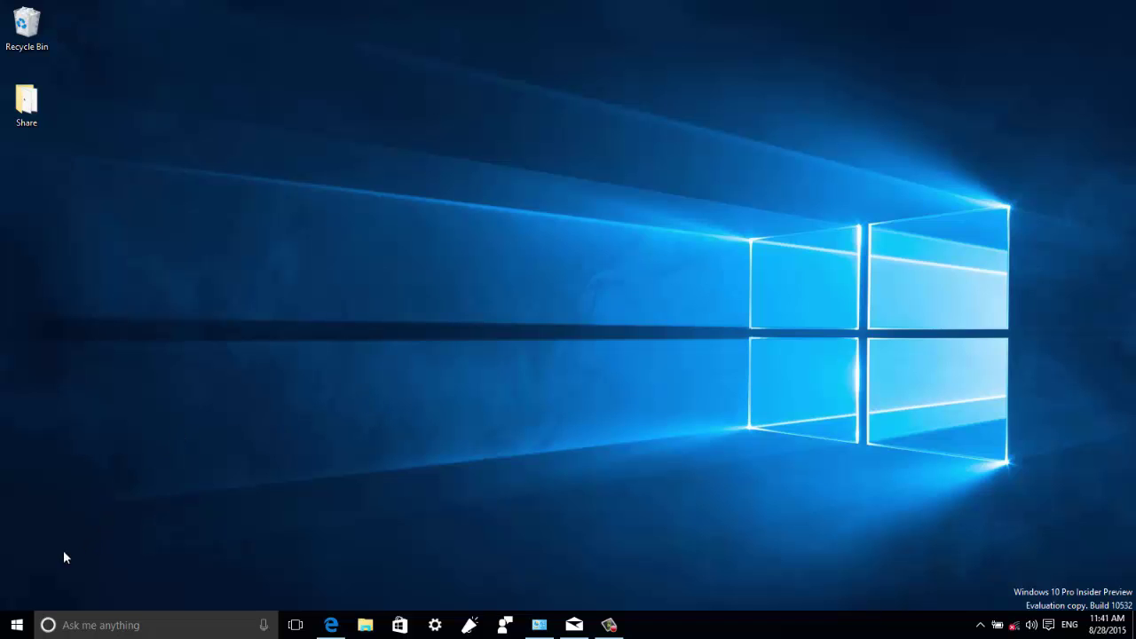
{"action": "left_click", "coordinate": [16, 625]}
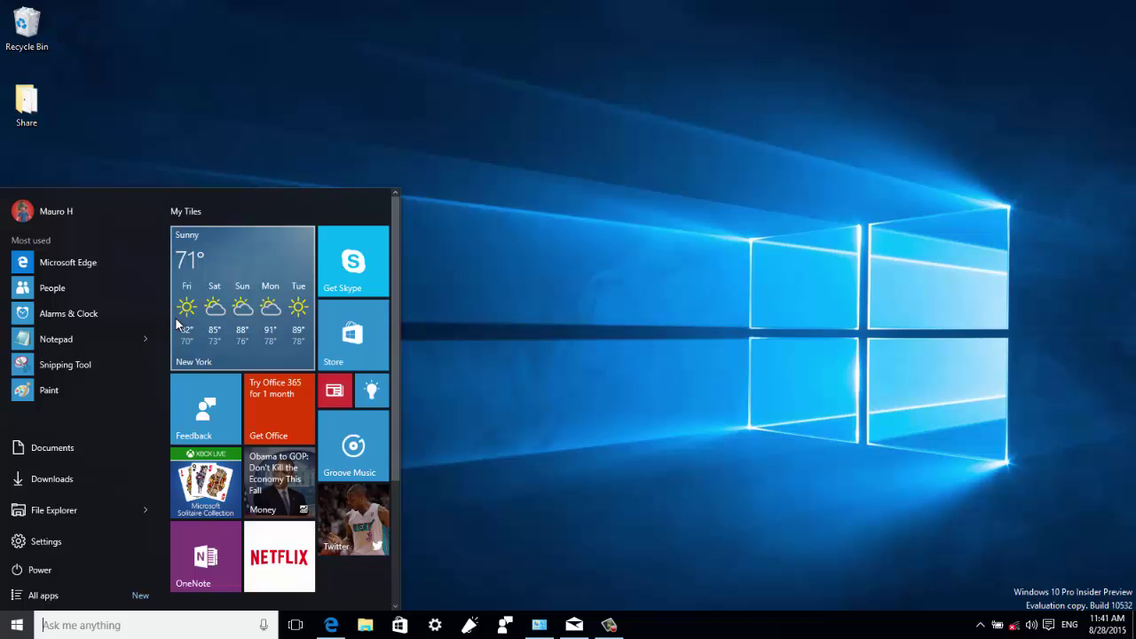
{"action": "right_click", "coordinate": [243, 303]}
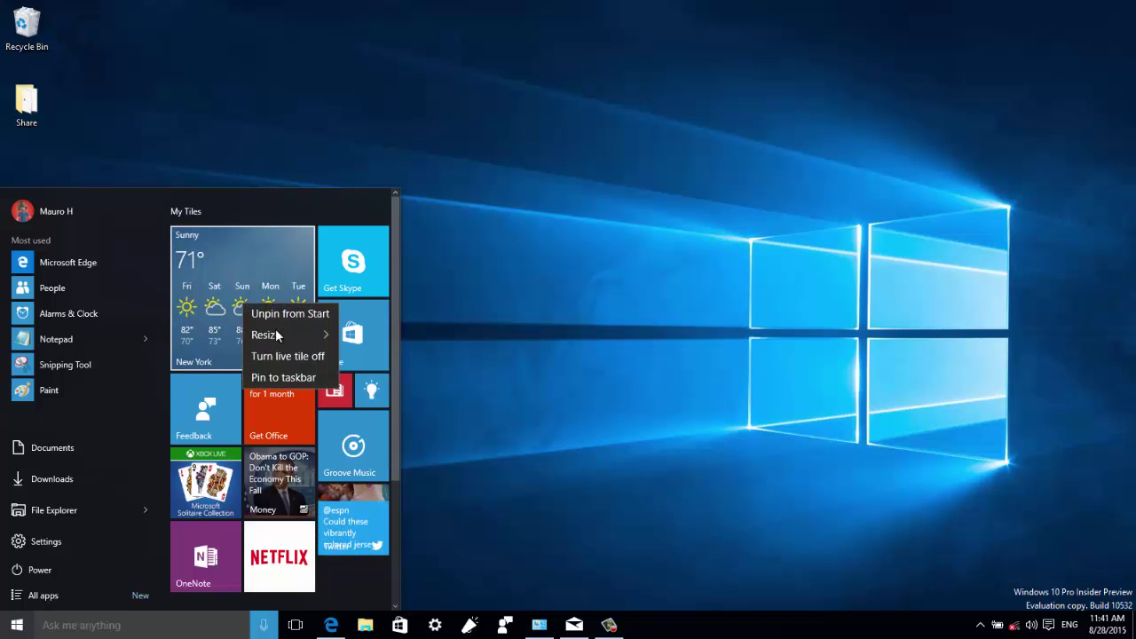
{"action": "mouse_move", "coordinate": [282, 337]}
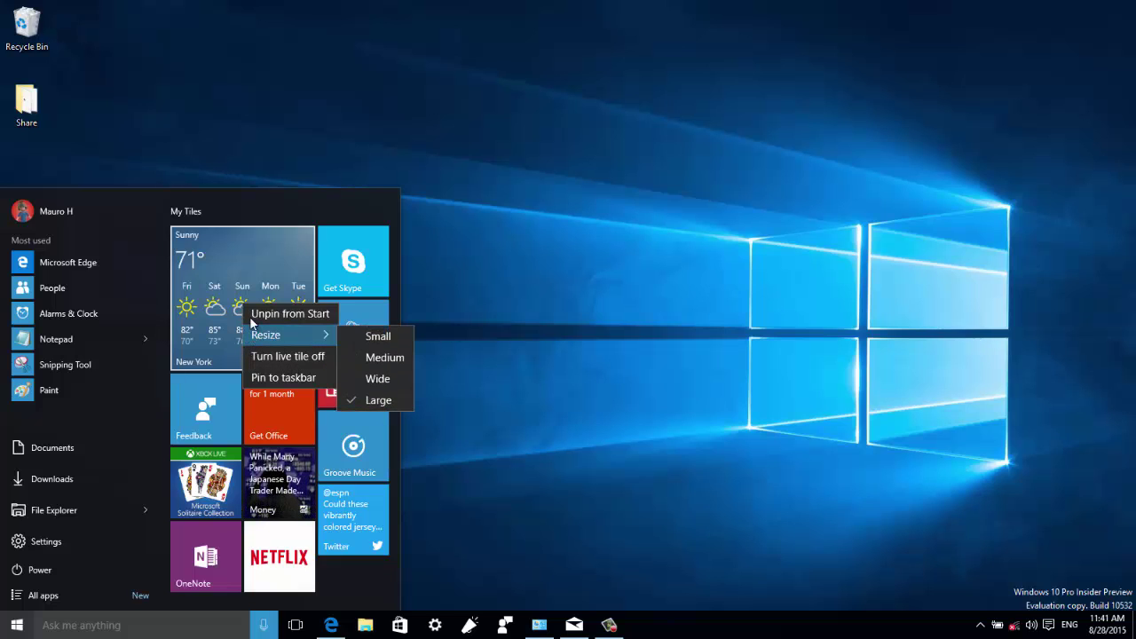
Step: Show and dismiss the desktop and volume-icon context menus, then launch Control Panel from the taskbar
{"action": "right_click", "coordinate": [481, 312]}
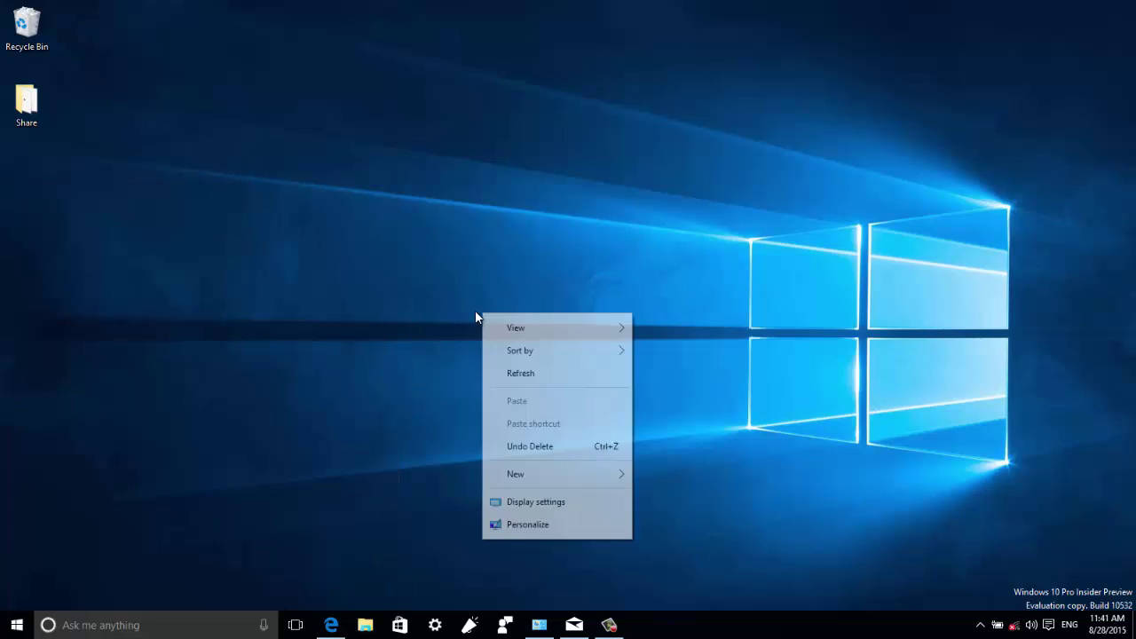
{"action": "left_click", "coordinate": [515, 502]}
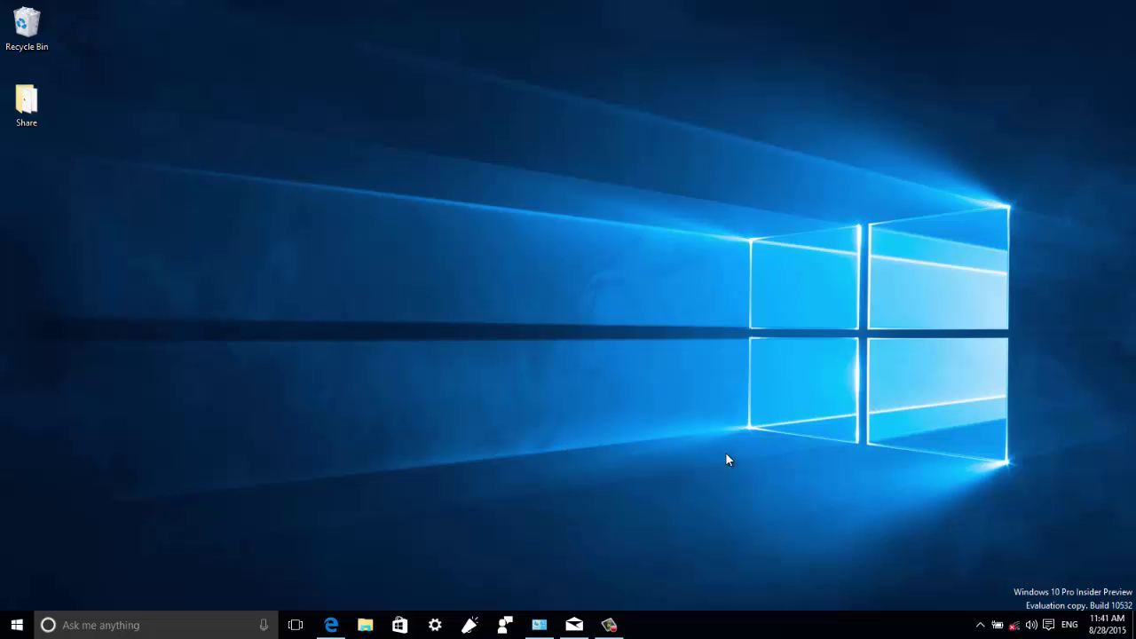
{"action": "right_click", "coordinate": [1031, 626]}
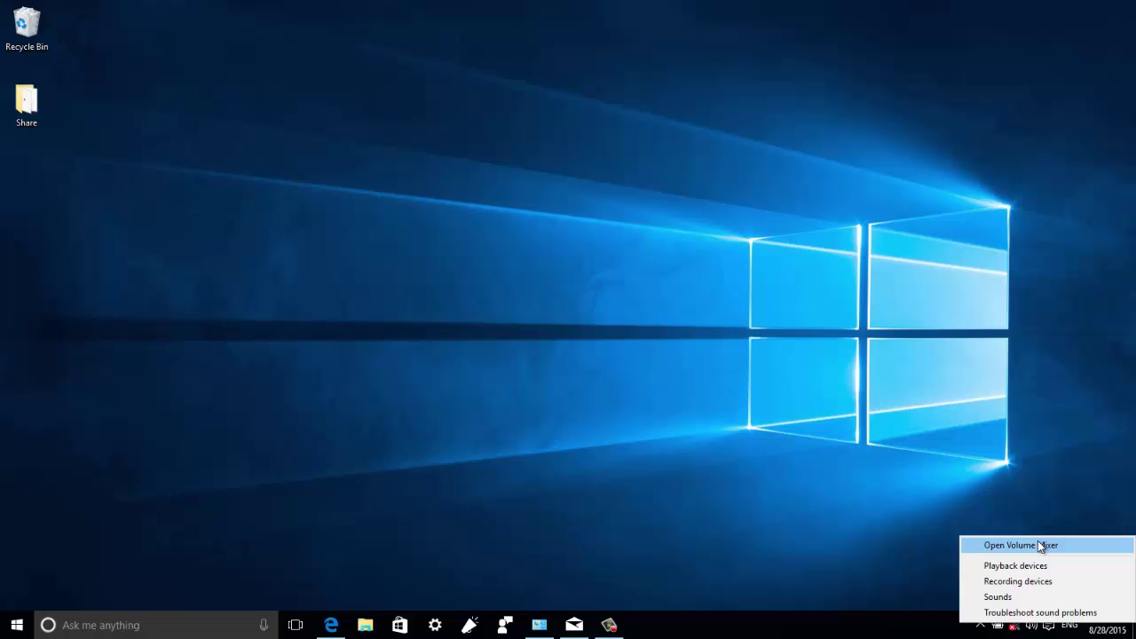
{"action": "left_click", "coordinate": [542, 624]}
{"action": "left_click", "coordinate": [544, 624]}
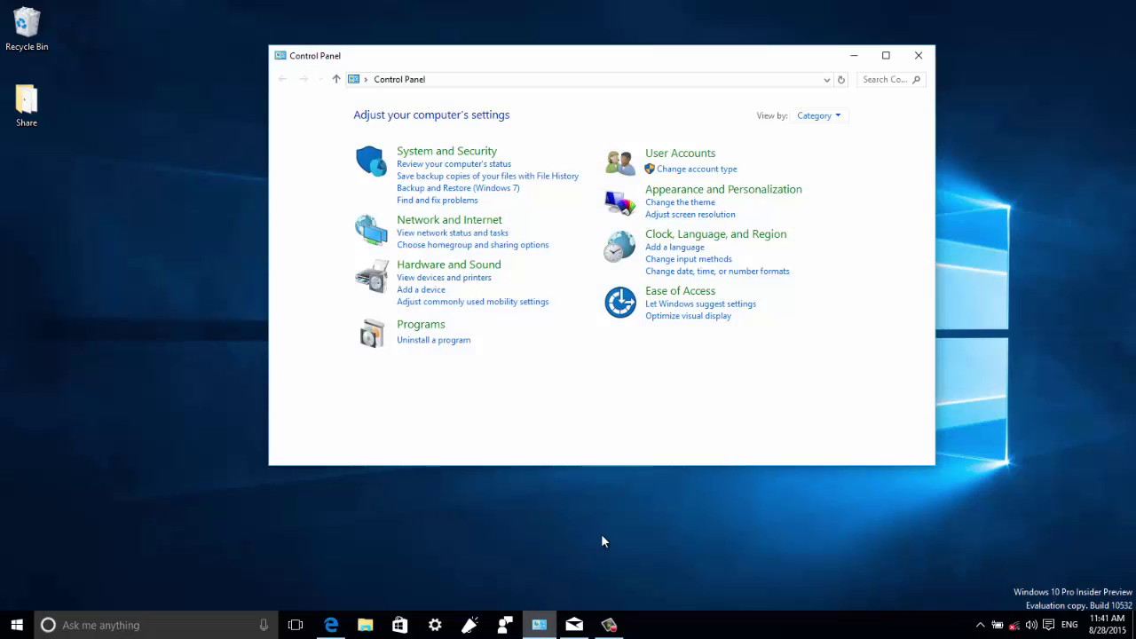
Step: Expand the View by: Category list, then minimize the Control Panel window
{"action": "left_click", "coordinate": [824, 115]}
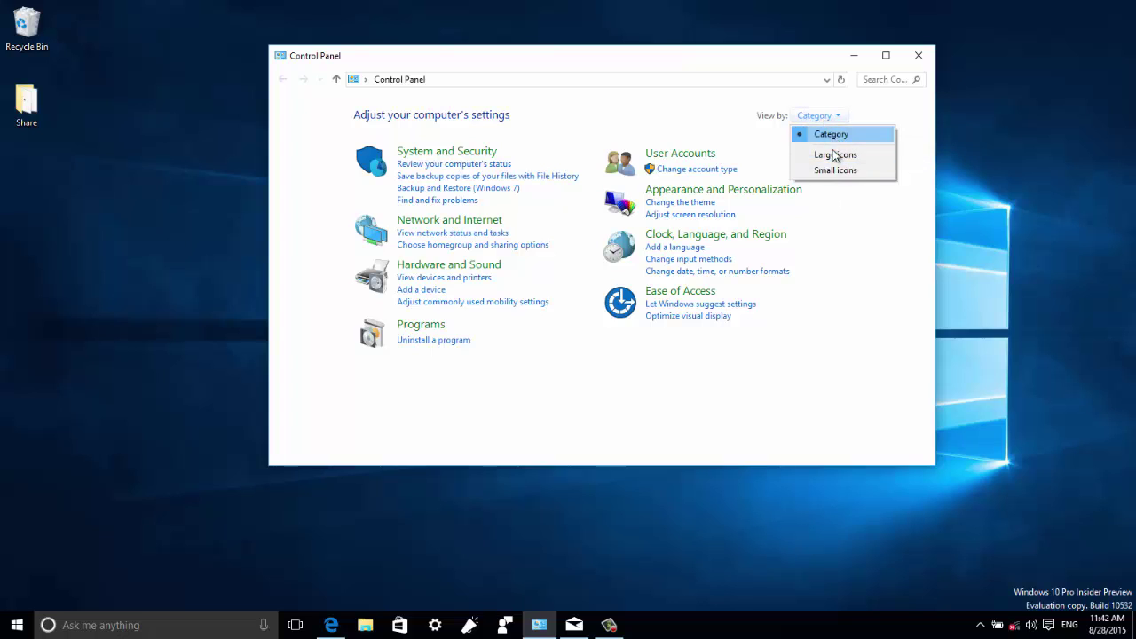
{"action": "left_click", "coordinate": [857, 59]}
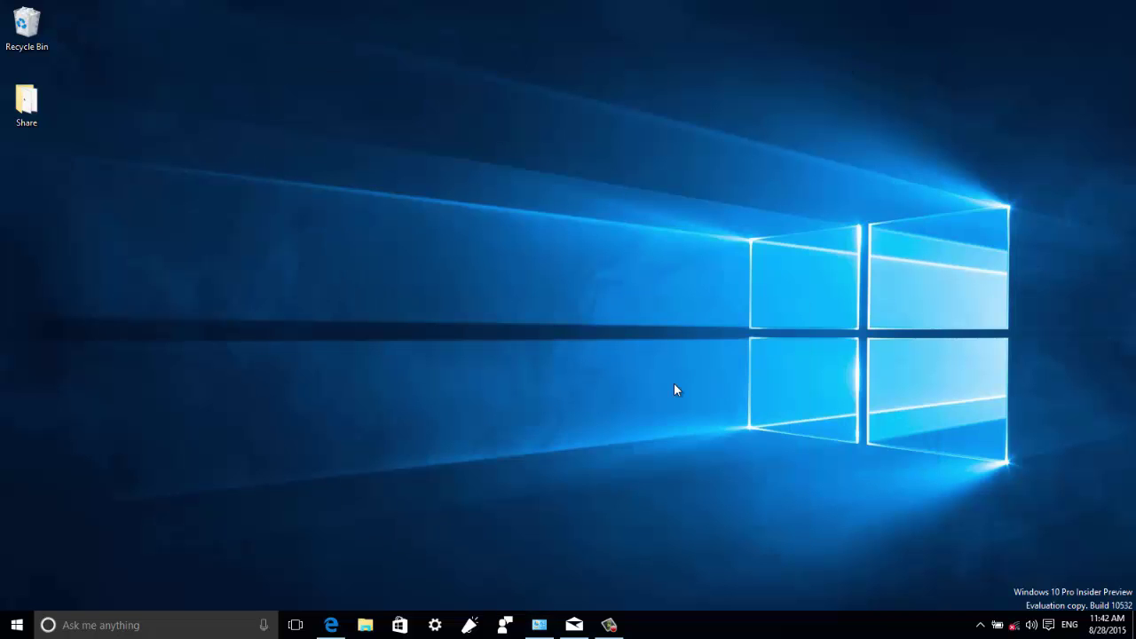
Step: Bring up Edge and show the context menus for the word 'Microsoft' and the taskbar
{"action": "left_click", "coordinate": [336, 623]}
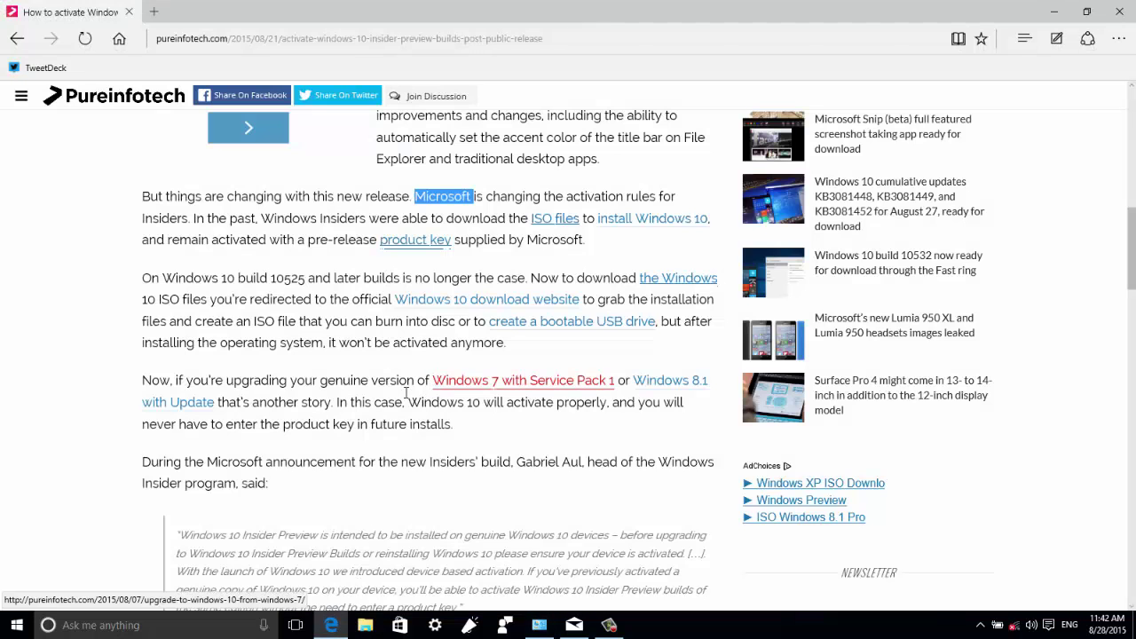
{"action": "right_click", "coordinate": [448, 196]}
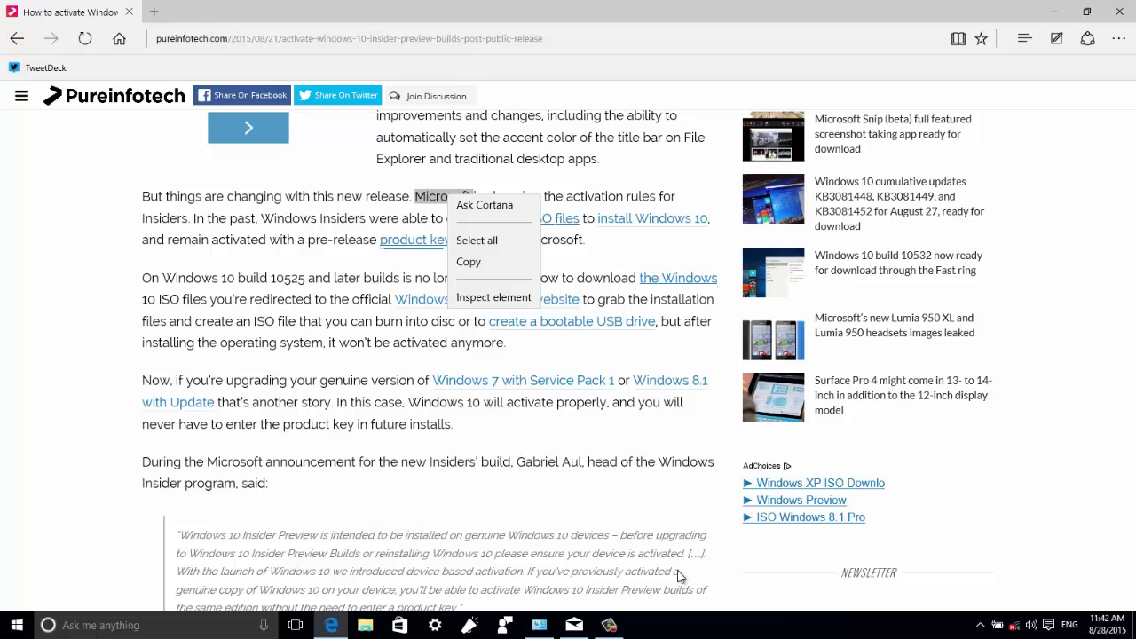
{"action": "left_click", "coordinate": [697, 625]}
{"action": "right_click", "coordinate": [698, 626]}
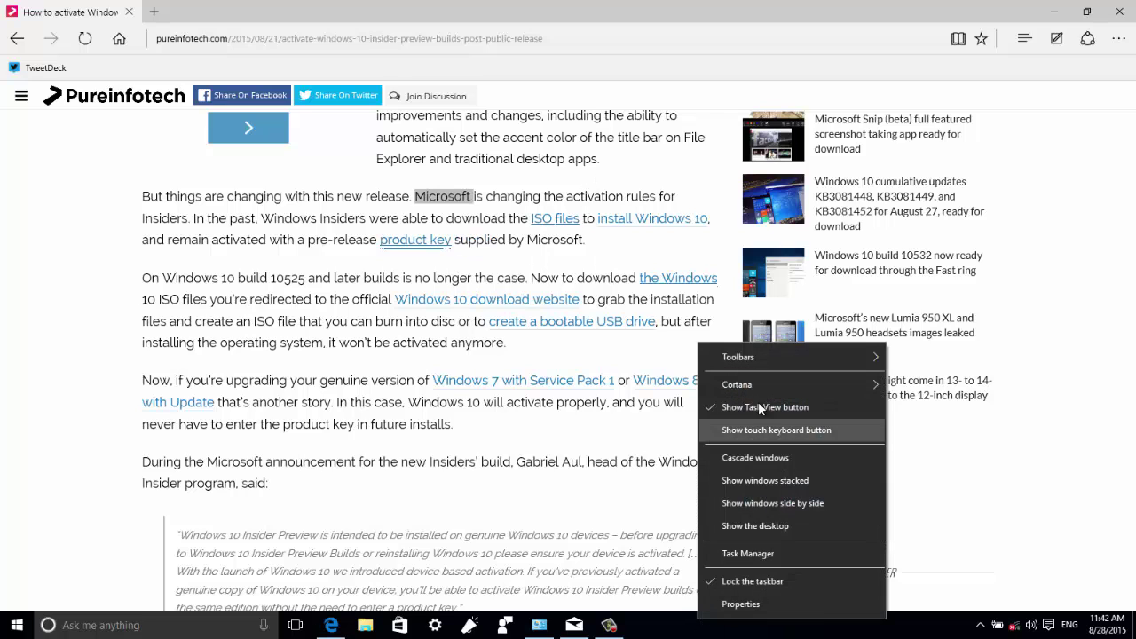
{"action": "mouse_move", "coordinate": [751, 382]}
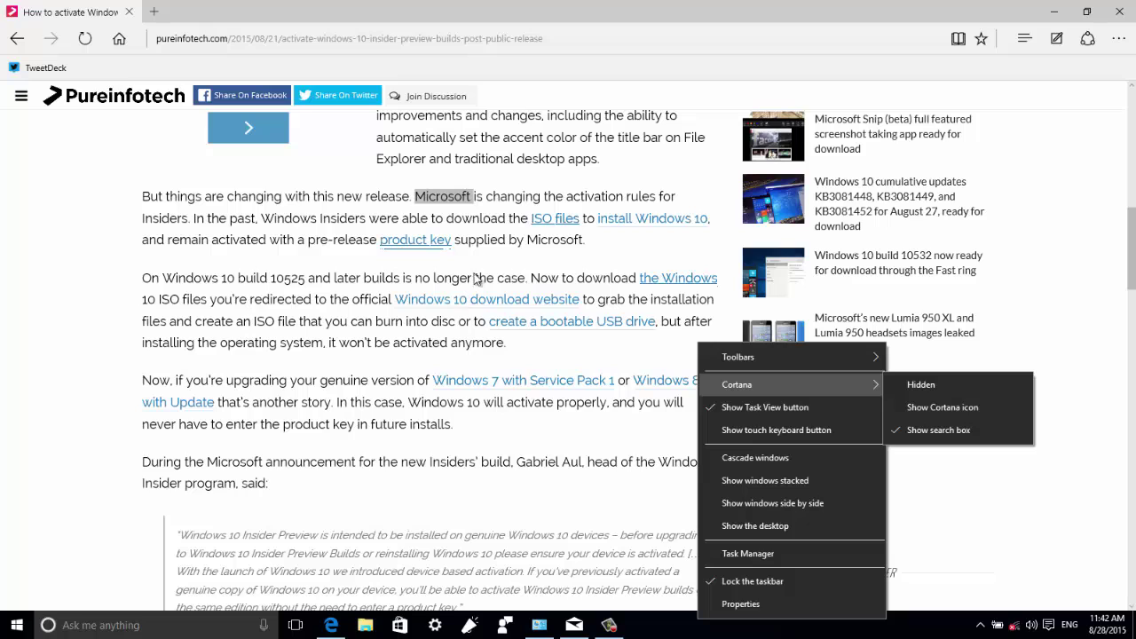
Step: Select the Pureinfotech article's full web address in the address bar and copy it
{"action": "left_click", "coordinate": [409, 36]}
{"action": "right_click", "coordinate": [410, 39]}
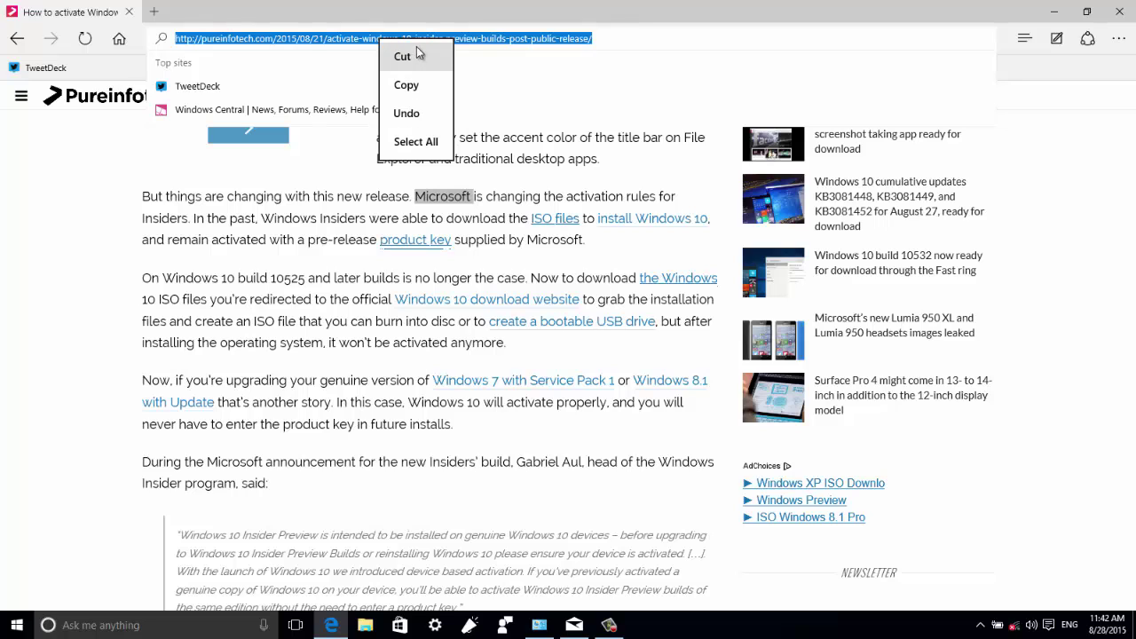
{"action": "left_click", "coordinate": [490, 40]}
{"action": "triple_click", "coordinate": [491, 37]}
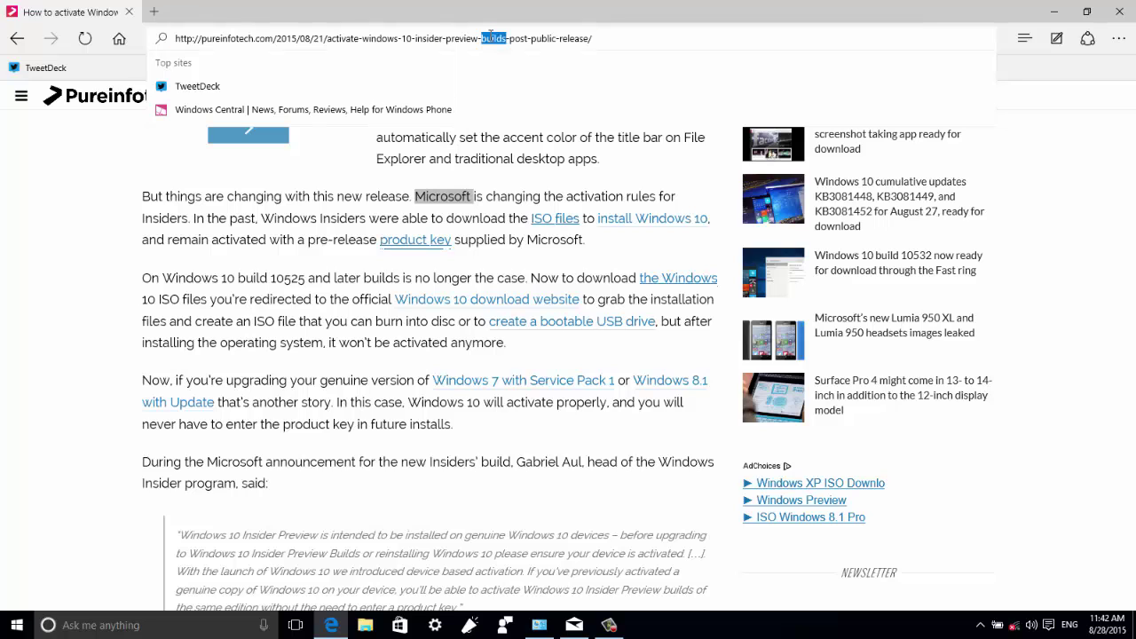
{"action": "right_click", "coordinate": [491, 38]}
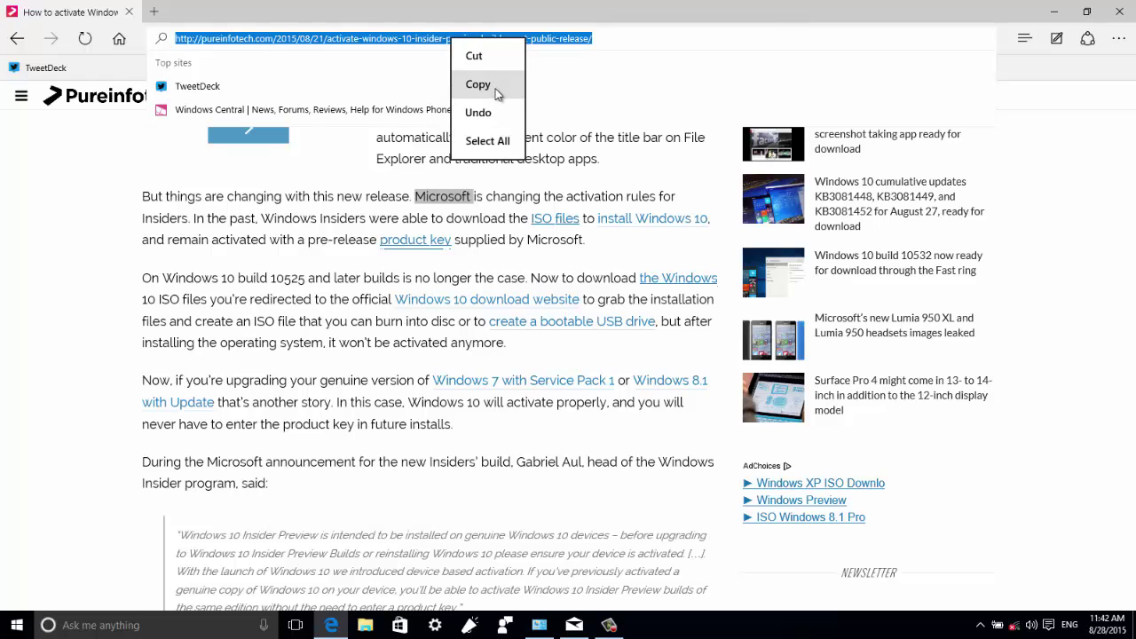
{"action": "left_click", "coordinate": [1054, 16]}
Step: Minimize Edge, open the Xbox Live Rewards email in Mail, and view its Zoom levels unchanged
{"action": "left_click", "coordinate": [1054, 16]}
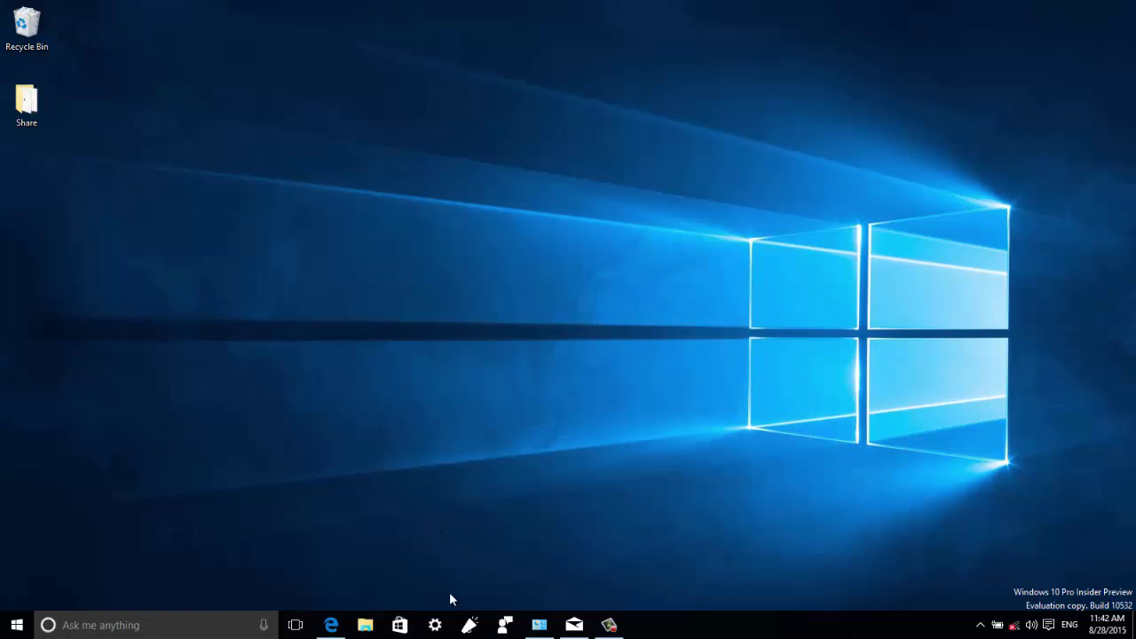
{"action": "left_click", "coordinate": [580, 627]}
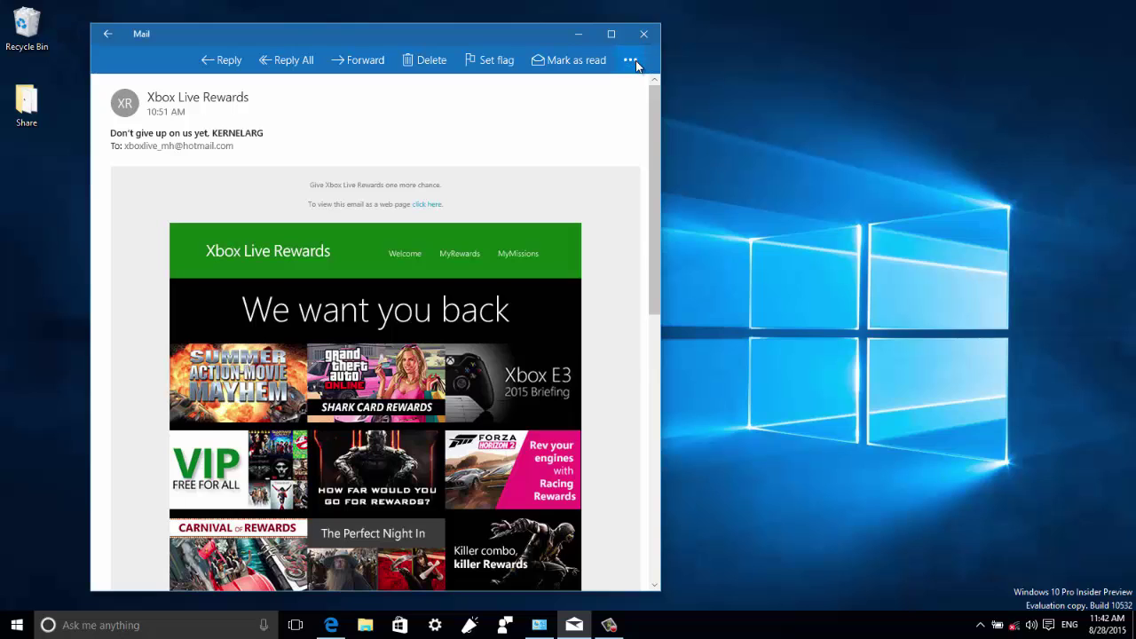
{"action": "left_click", "coordinate": [631, 60]}
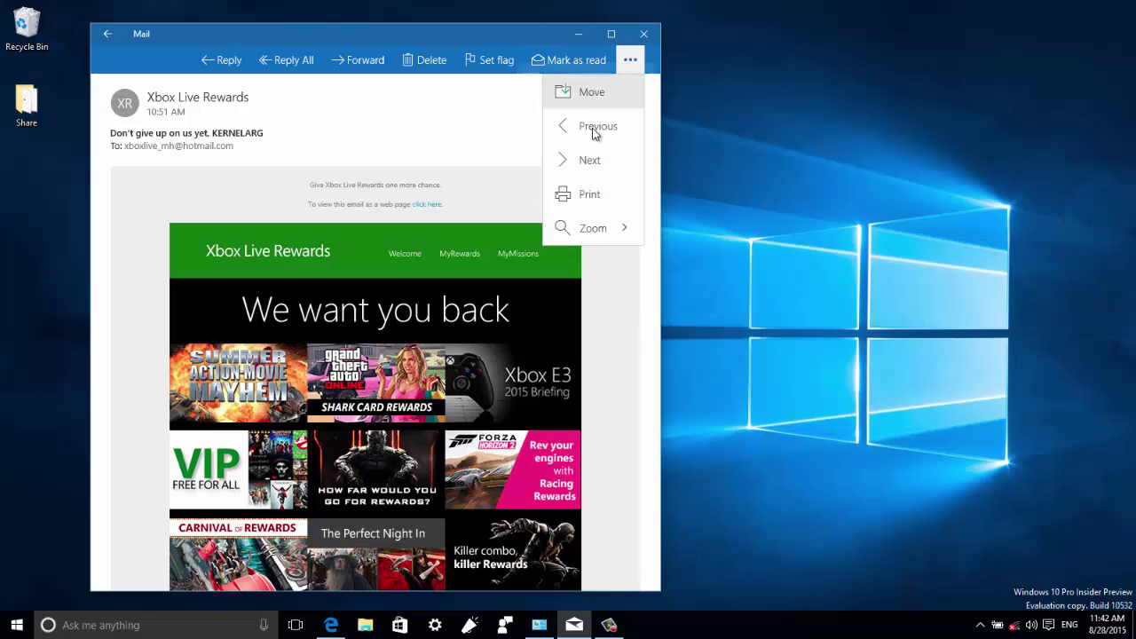
{"action": "left_click", "coordinate": [614, 228]}
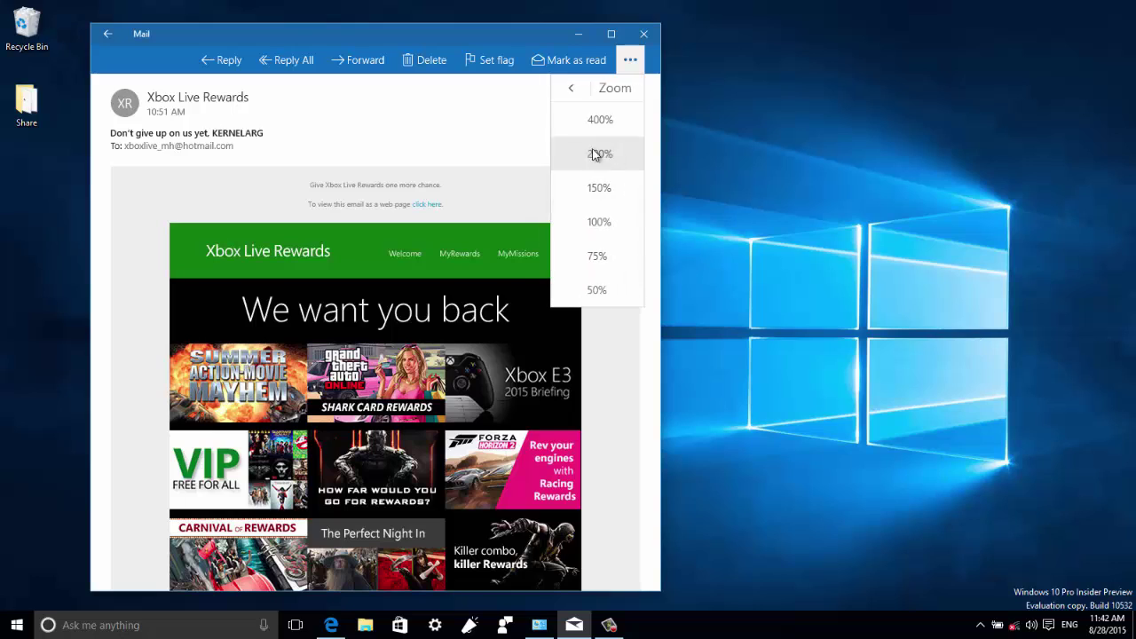
{"action": "left_click", "coordinate": [524, 122]}
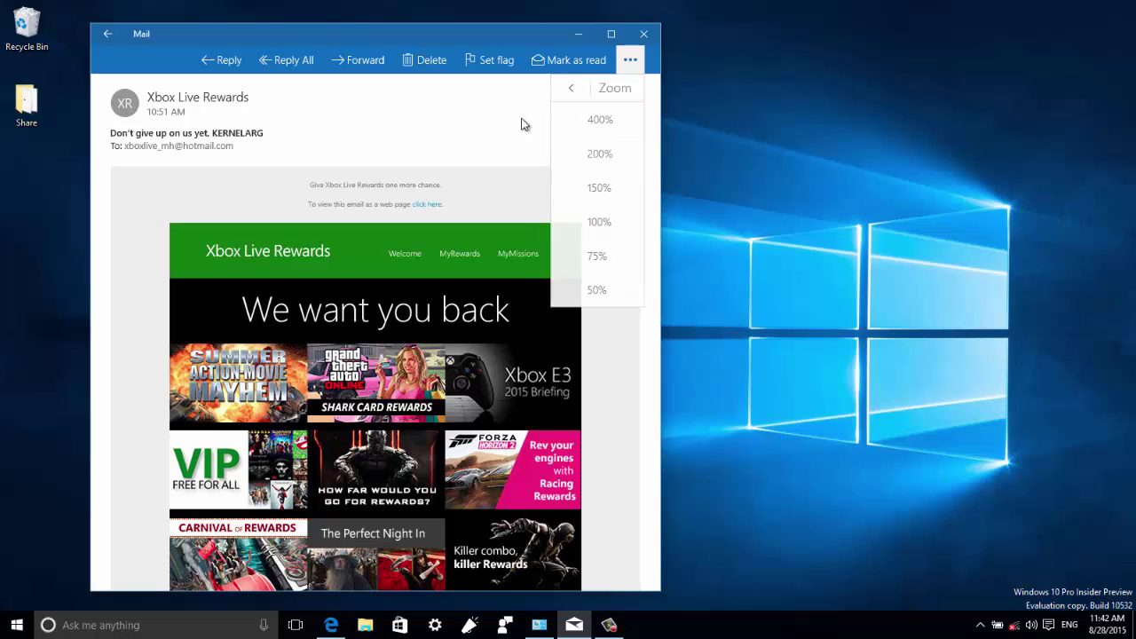
Step: Minimize the Mail window to the taskbar
{"action": "left_click", "coordinate": [579, 36]}
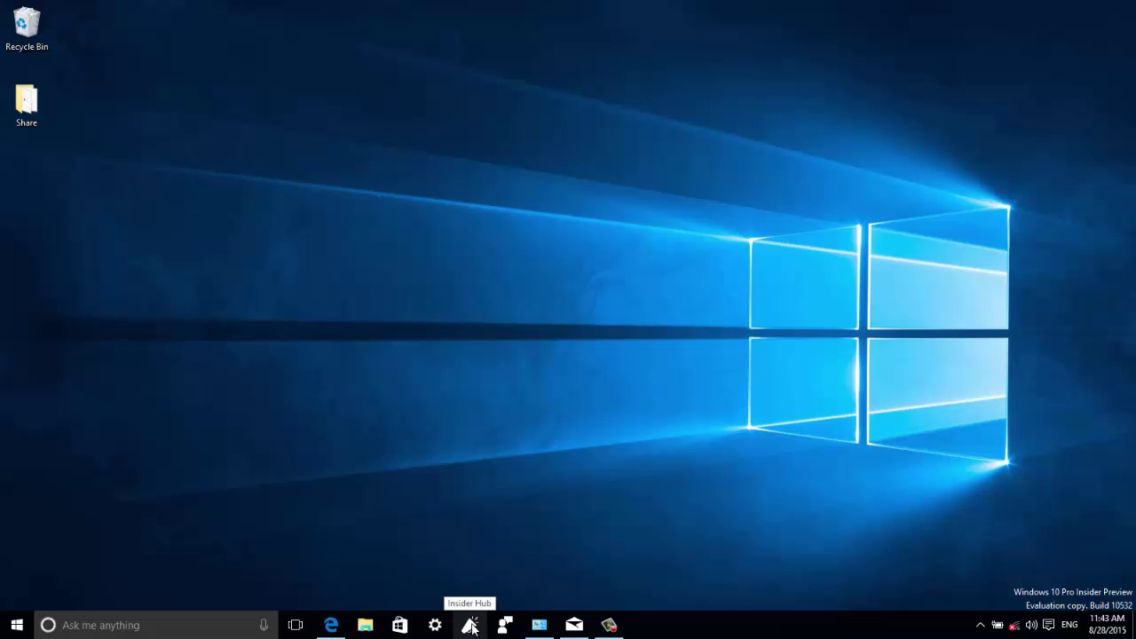
Step: Search 'feed' in the Cortana box and launch Windows Feedback
{"action": "left_click", "coordinate": [96, 625]}
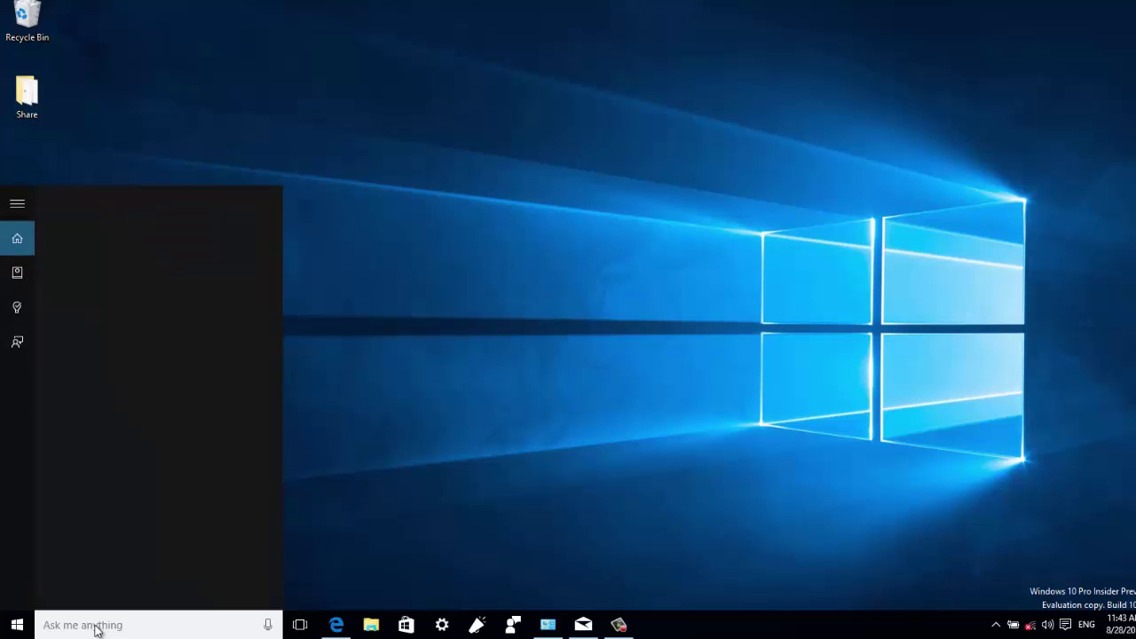
{"action": "type", "text": "feed"}
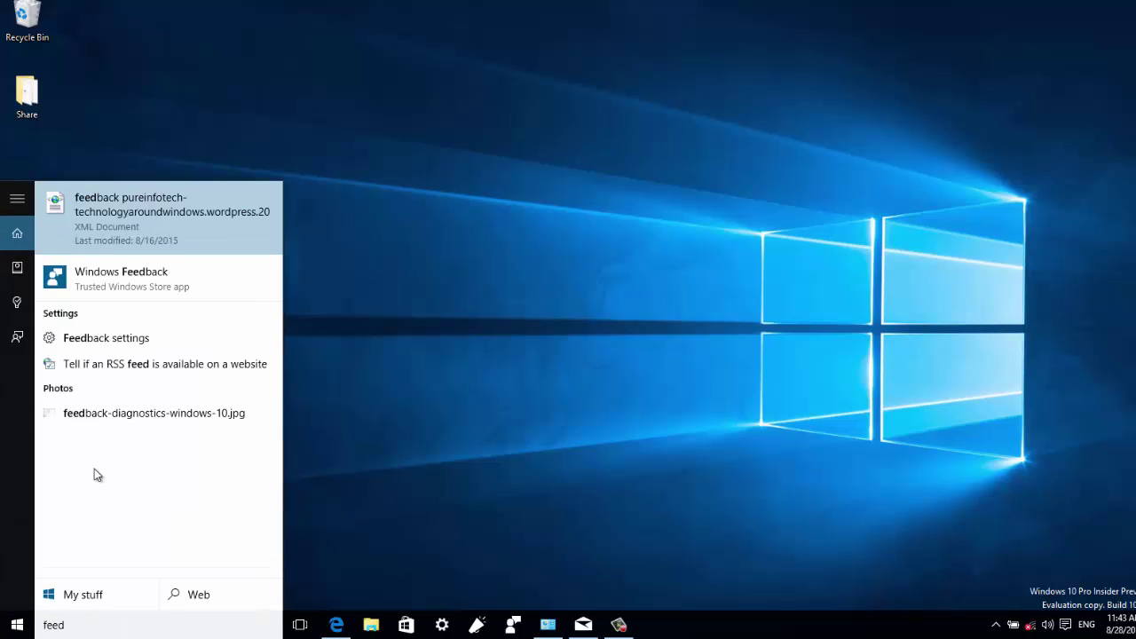
{"action": "left_click", "coordinate": [201, 291]}
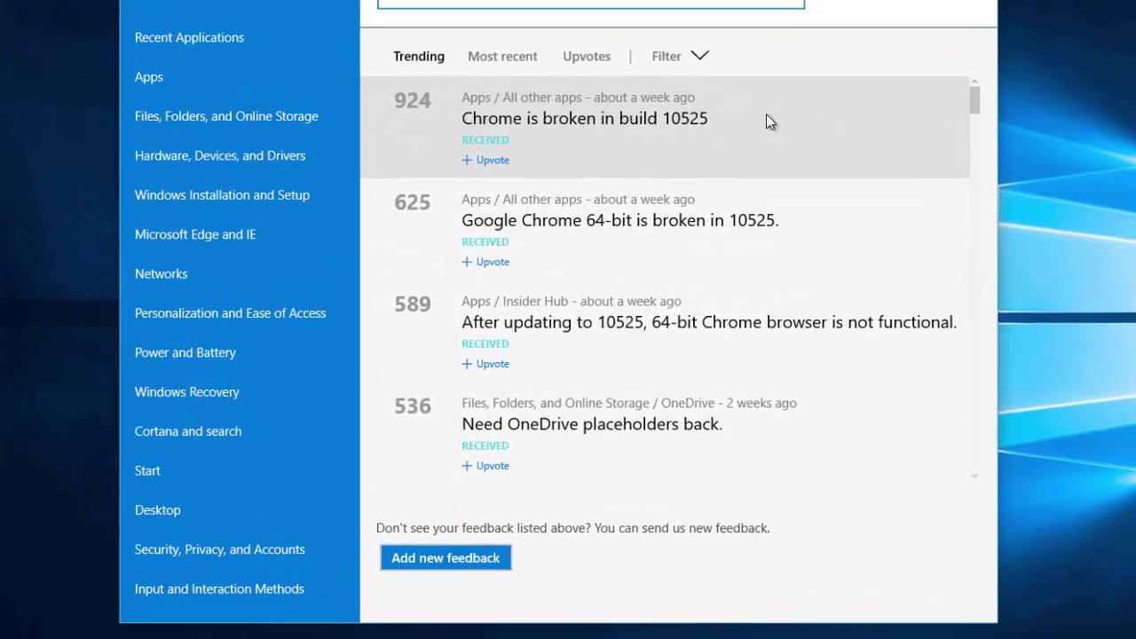
Step: Open the 'Chrome is broken in build 10525' report, cancel sharing it, and minimize Windows Feedback
{"action": "left_click", "coordinate": [770, 116]}
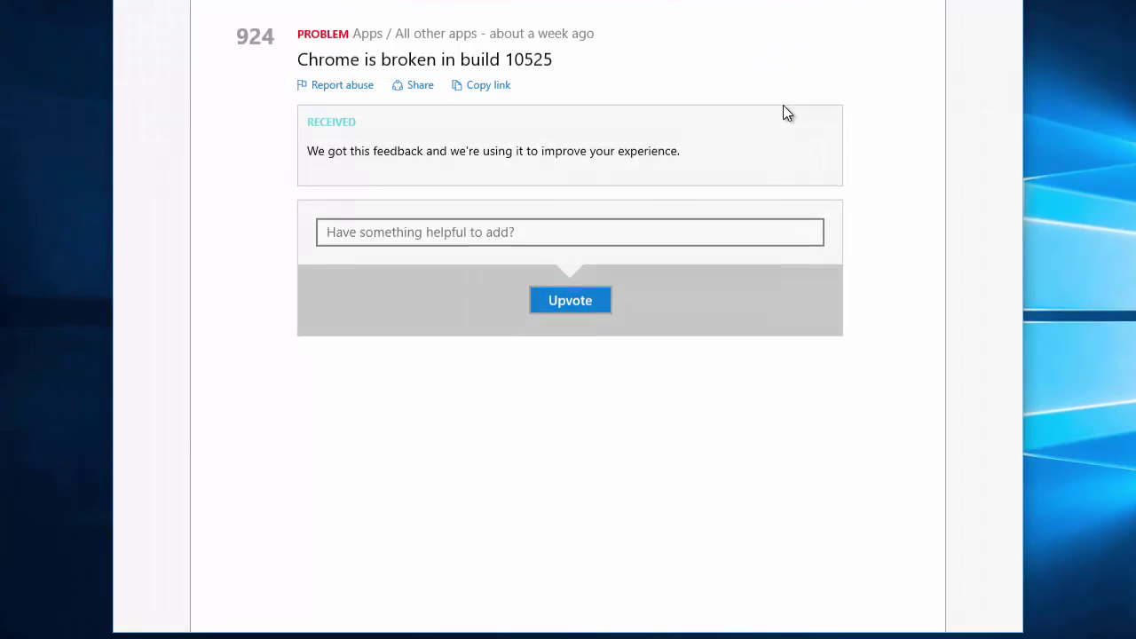
{"action": "left_click", "coordinate": [416, 89]}
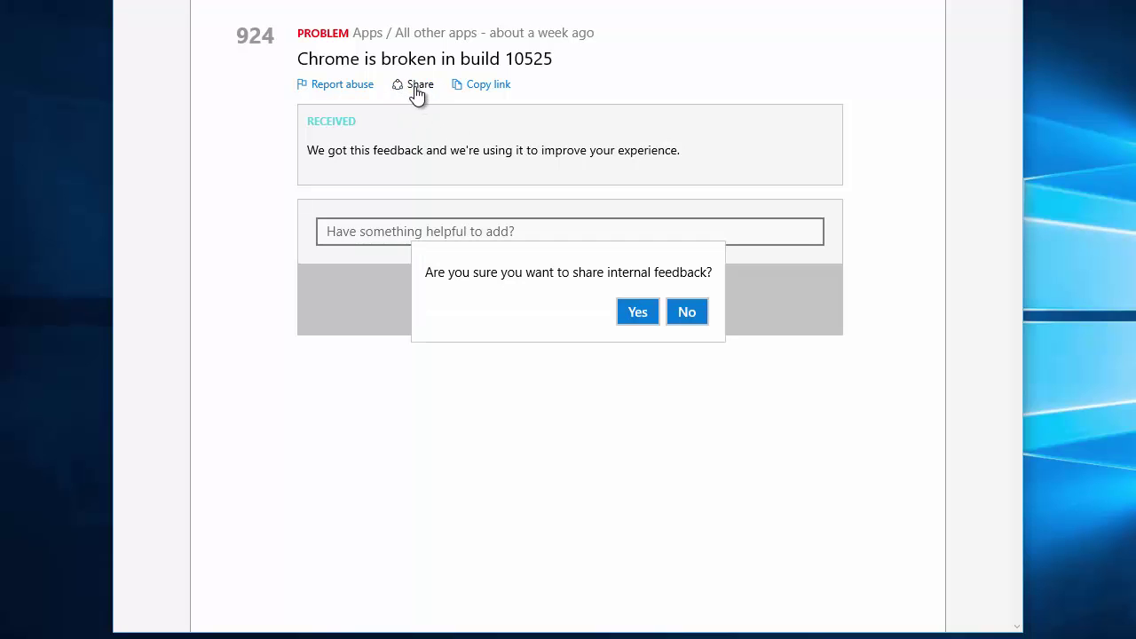
{"action": "left_click", "coordinate": [635, 312]}
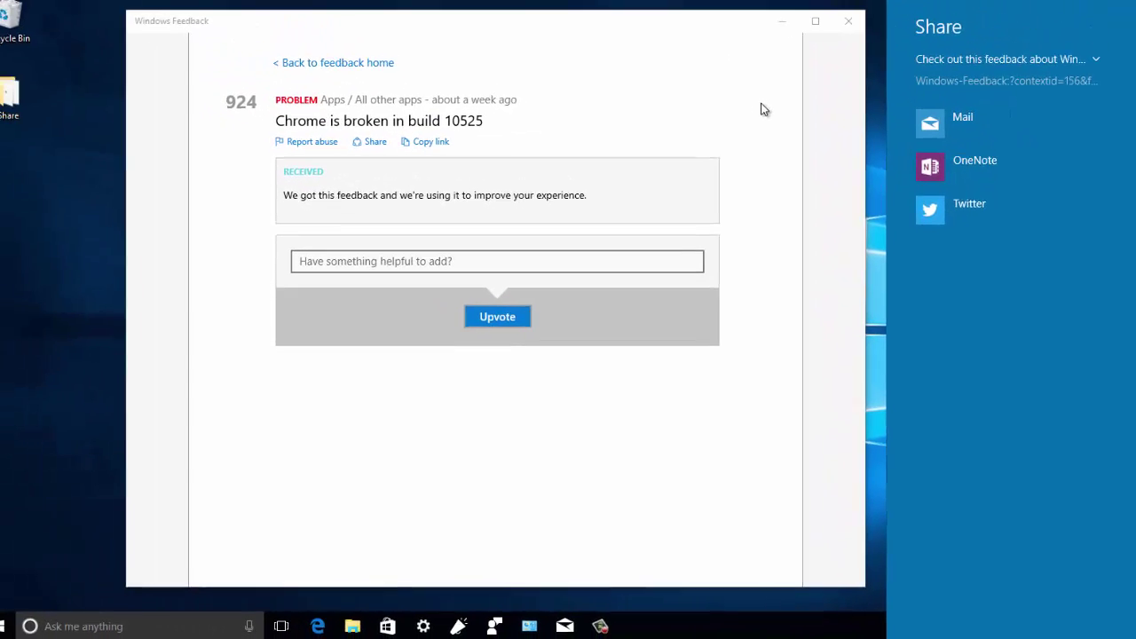
{"action": "left_click", "coordinate": [760, 110]}
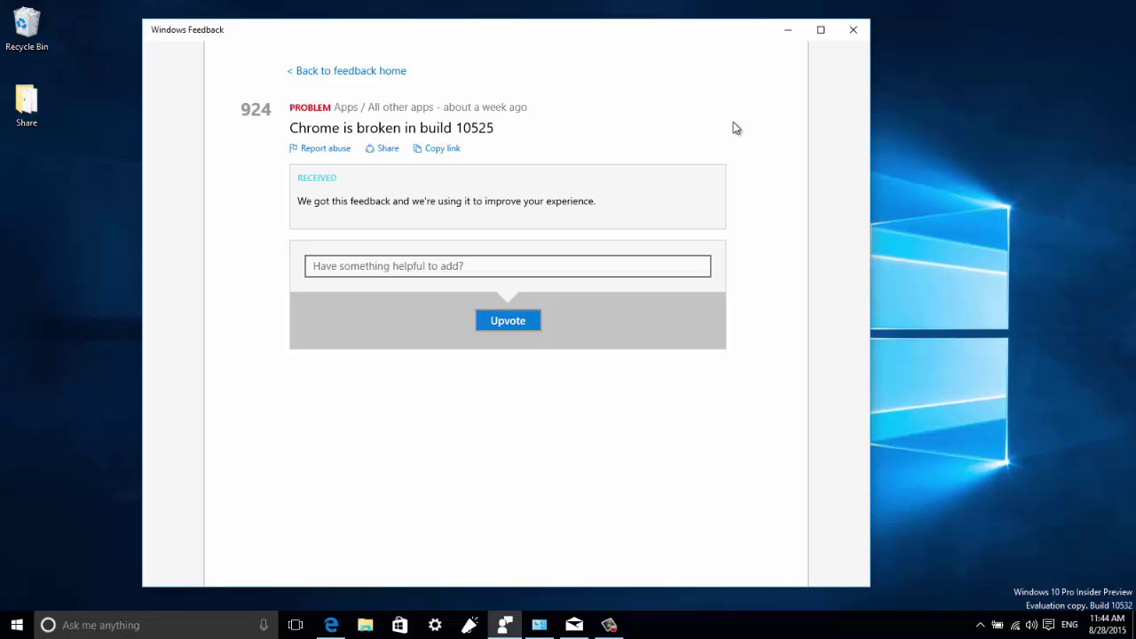
{"action": "left_click", "coordinate": [788, 32]}
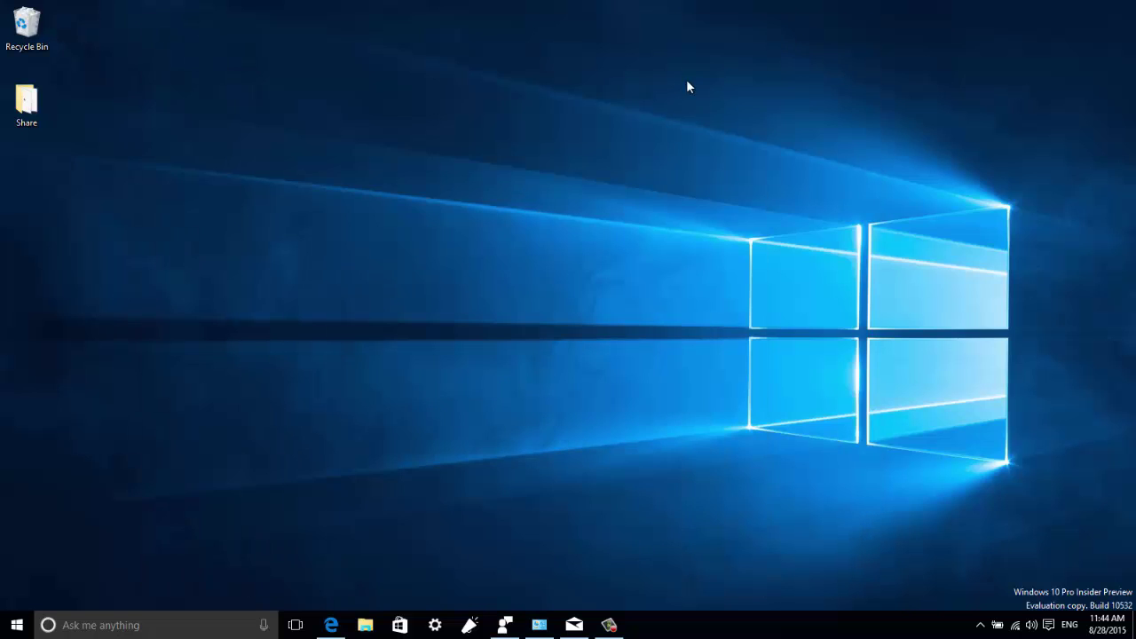
{"action": "left_click", "coordinate": [16, 624]}
{"action": "right_click", "coordinate": [693, 621]}
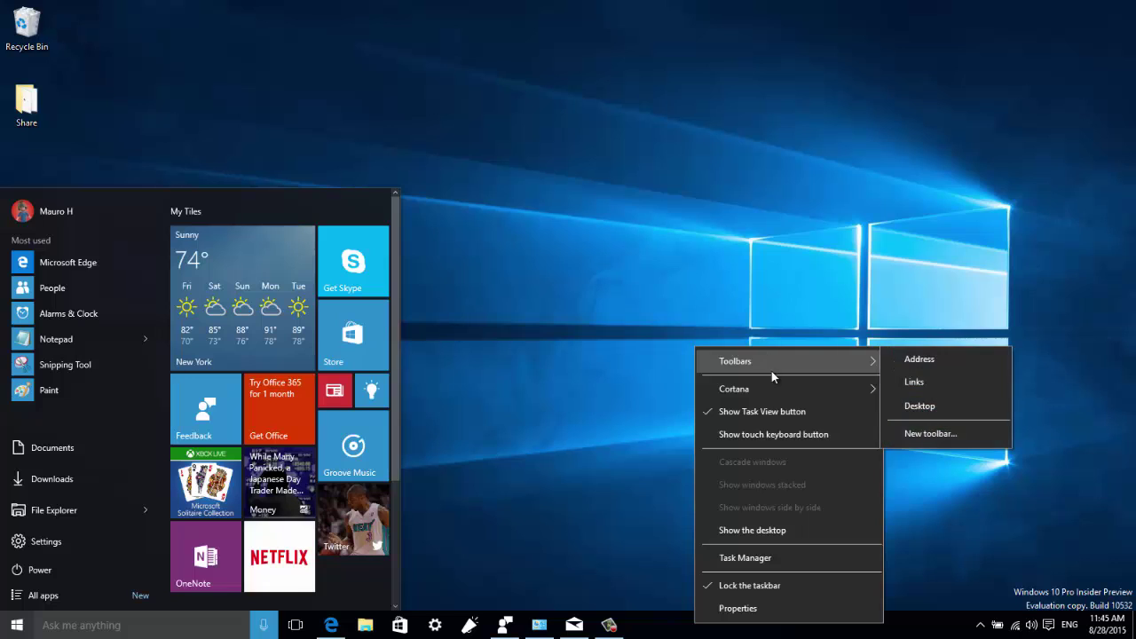
{"action": "left_click", "coordinate": [568, 397]}
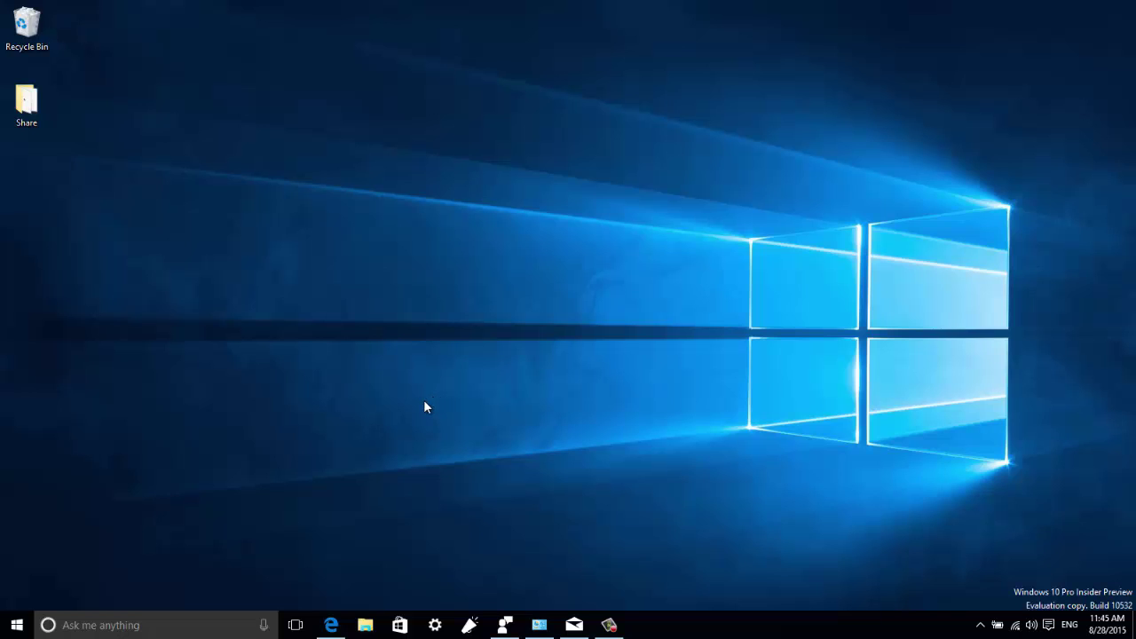
{"action": "left_click", "coordinate": [400, 625]}
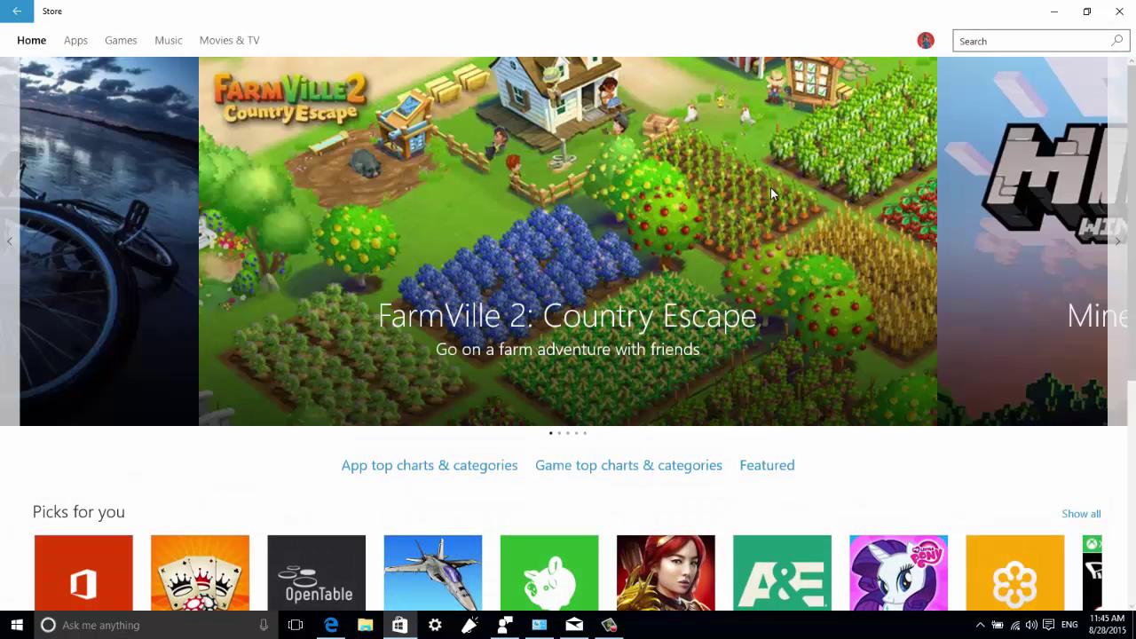
{"action": "left_click", "coordinate": [925, 41]}
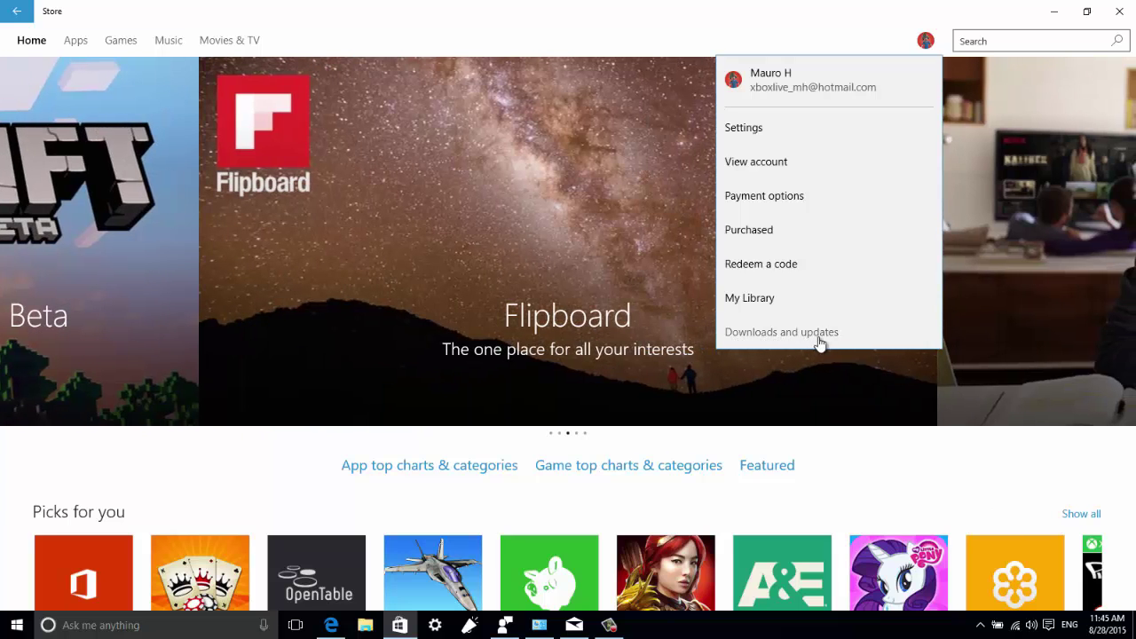
{"action": "left_click", "coordinate": [844, 456]}
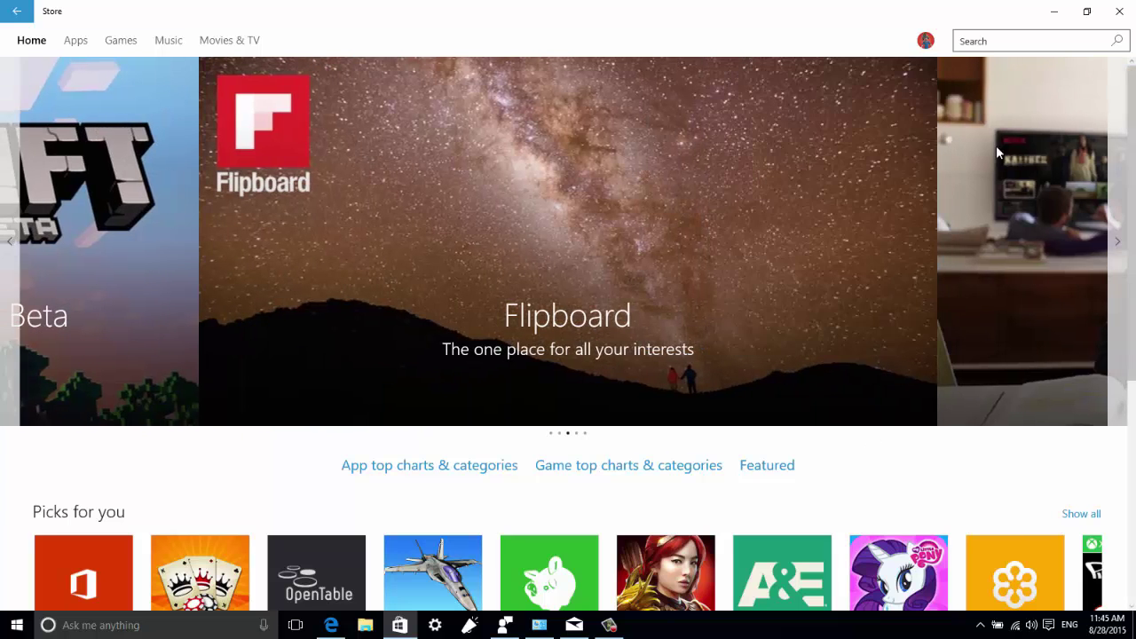
{"action": "left_click", "coordinate": [1119, 10]}
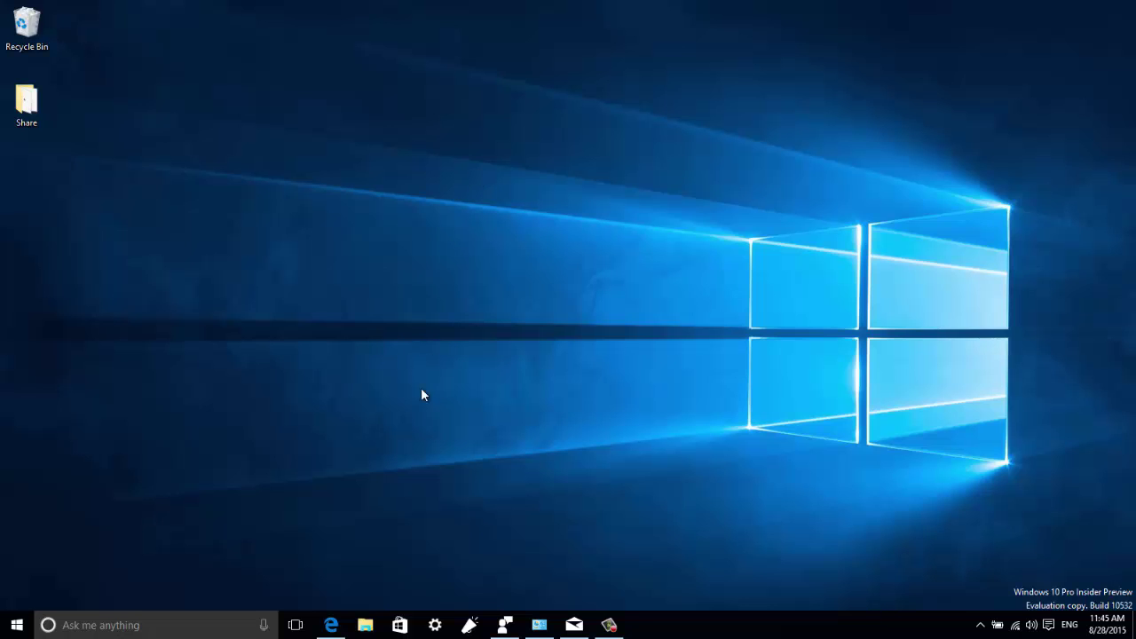
{"action": "left_click", "coordinate": [331, 627]}
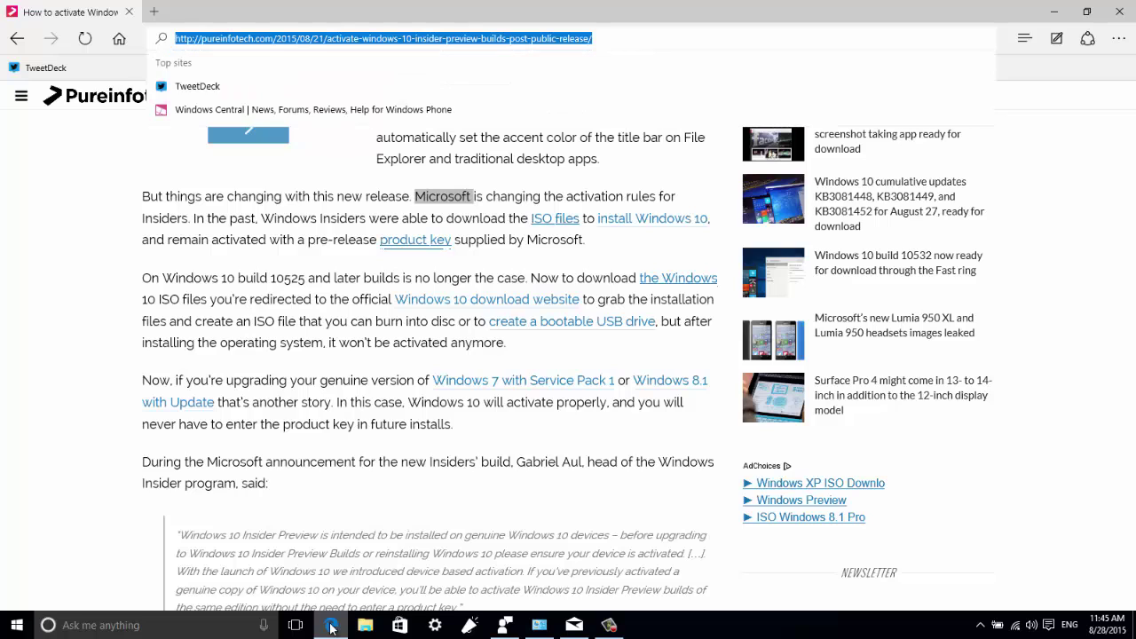
{"action": "left_click", "coordinate": [347, 382]}
{"action": "triple_click", "coordinate": [348, 381]}
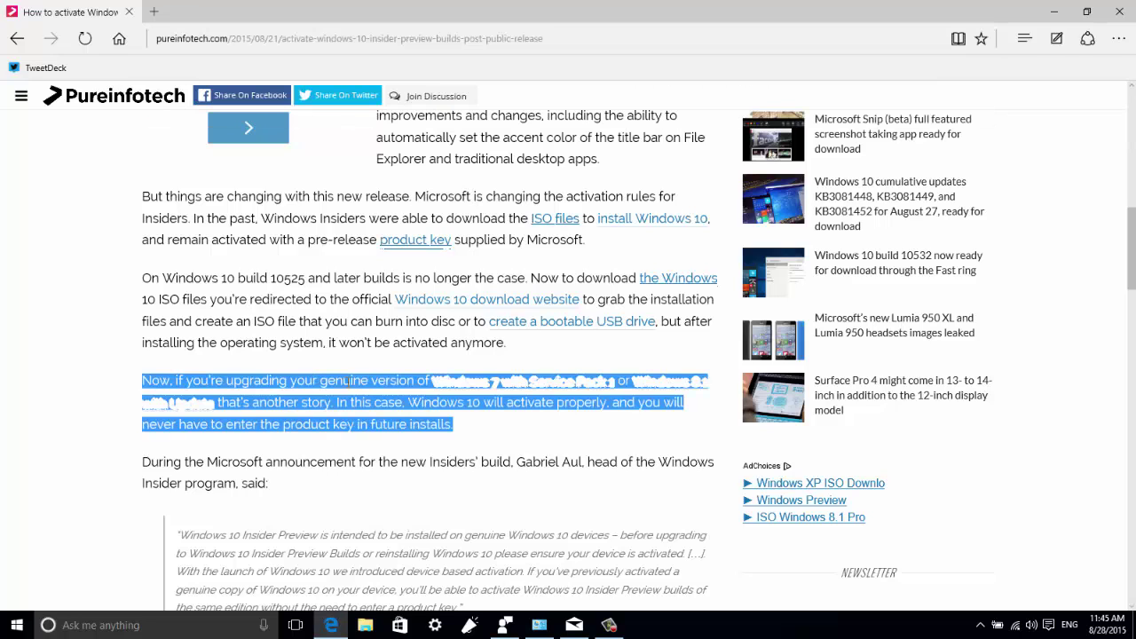
{"action": "left_click", "coordinate": [340, 335]}
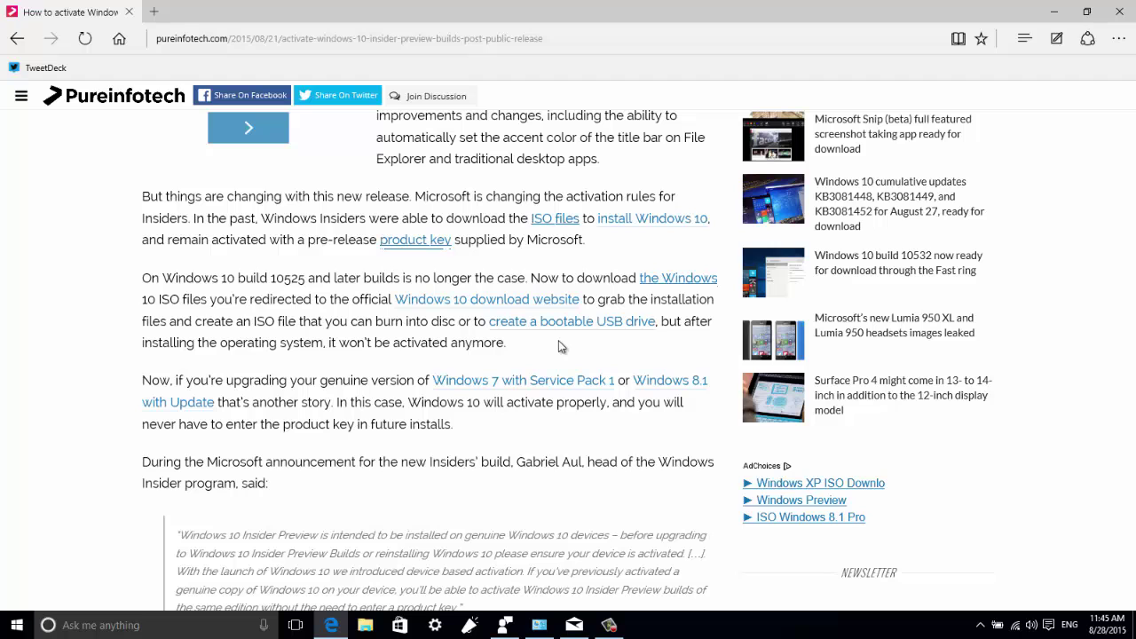
{"action": "left_click", "coordinate": [1056, 12]}
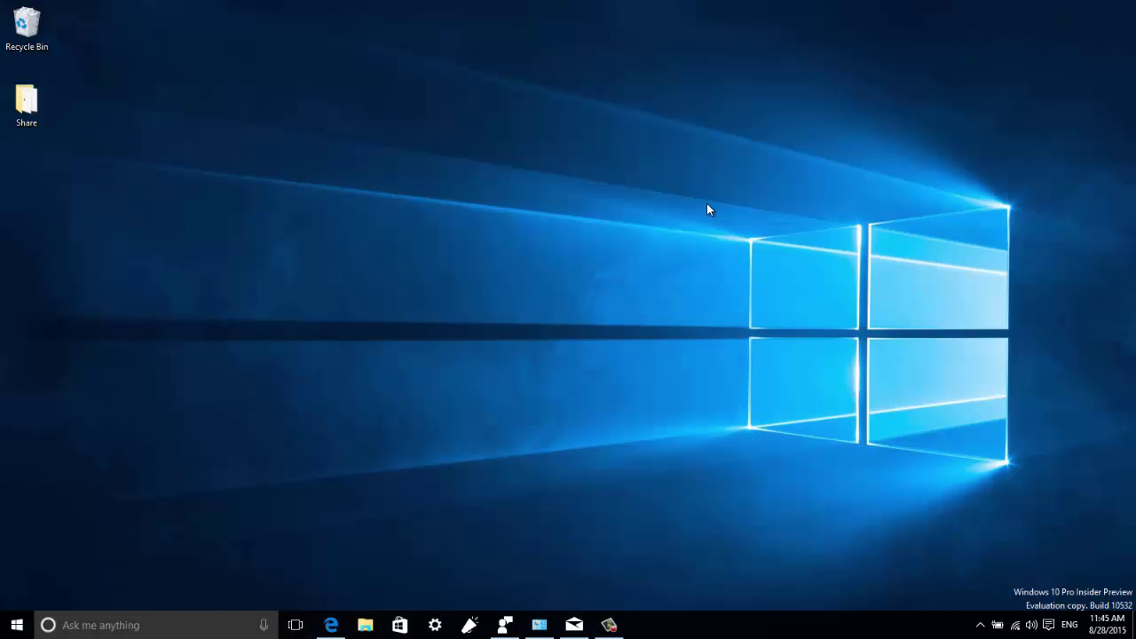